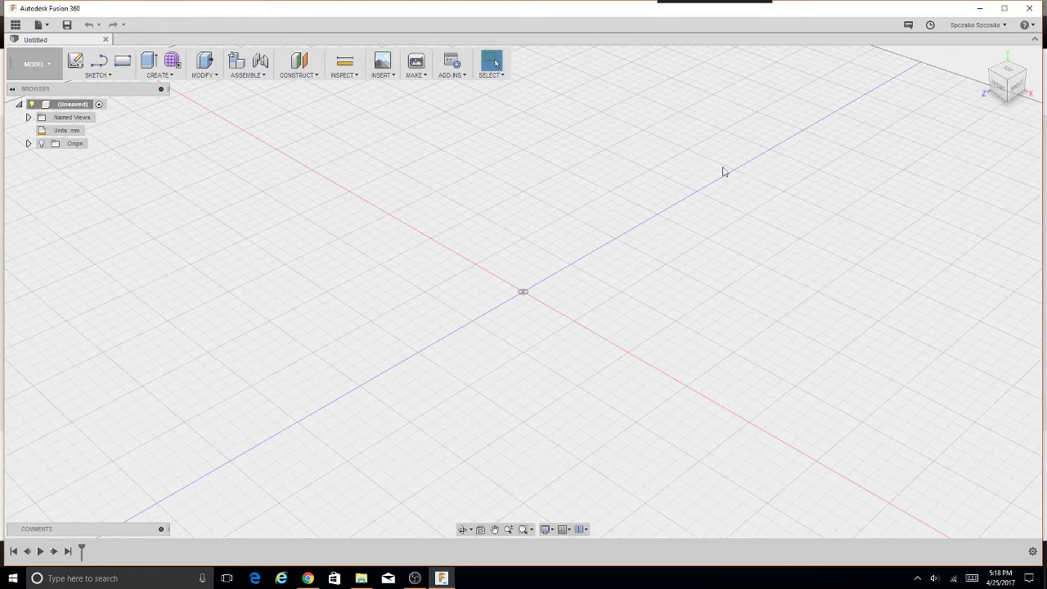
- Insert Cookies/Elephant.svg onto the ground plane, scaled down to about 0.86
click(389, 74)
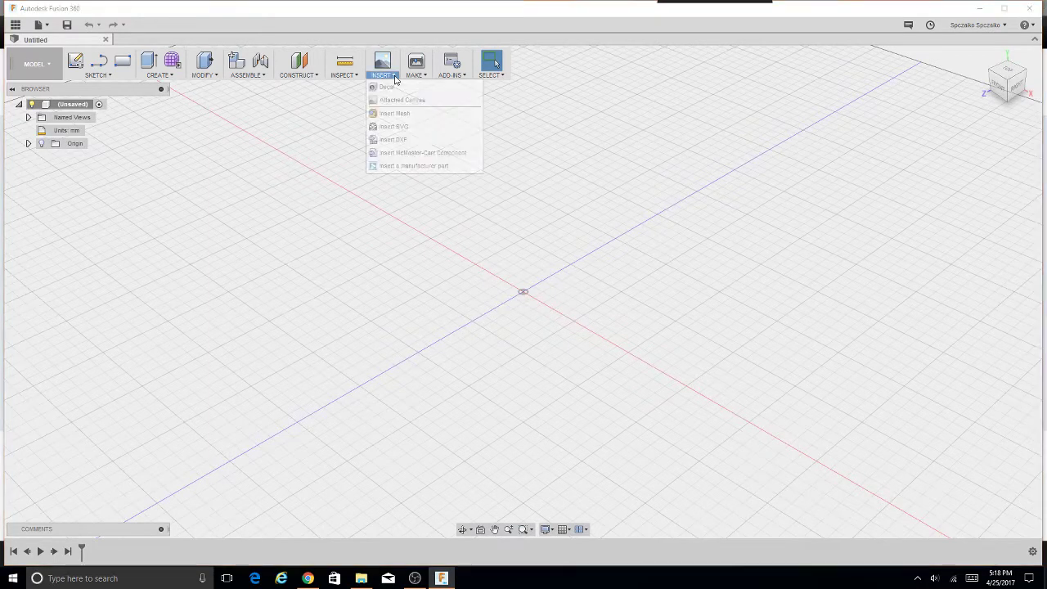
click(396, 127)
click(503, 285)
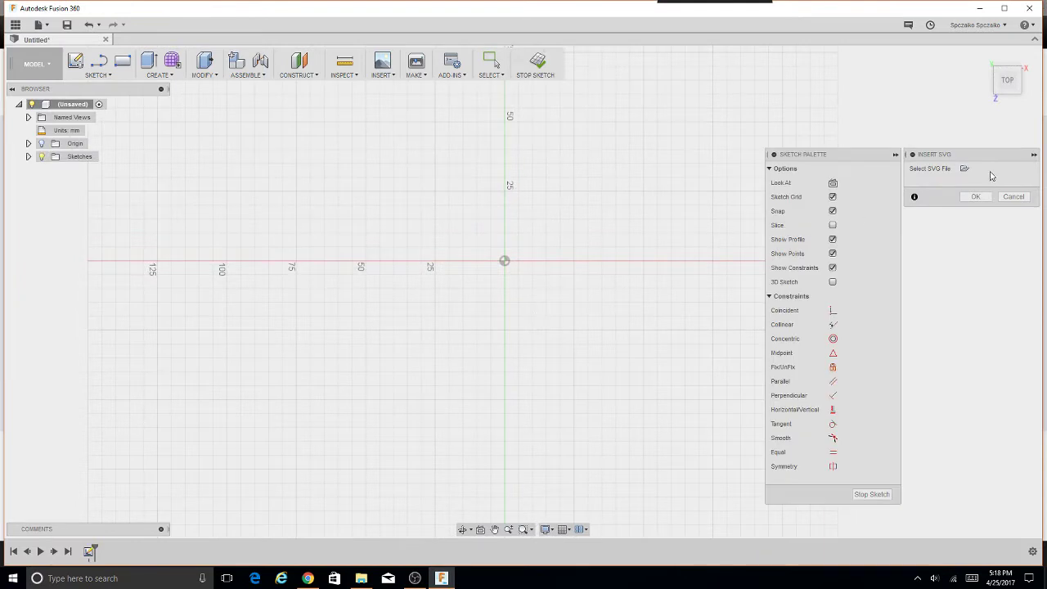
click(964, 169)
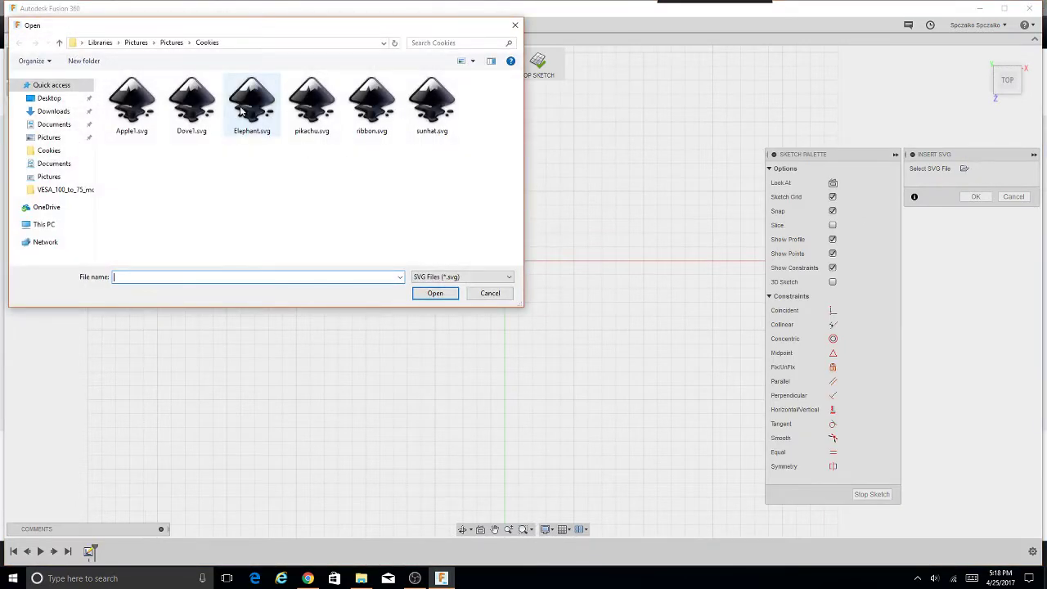
double_click(240, 105)
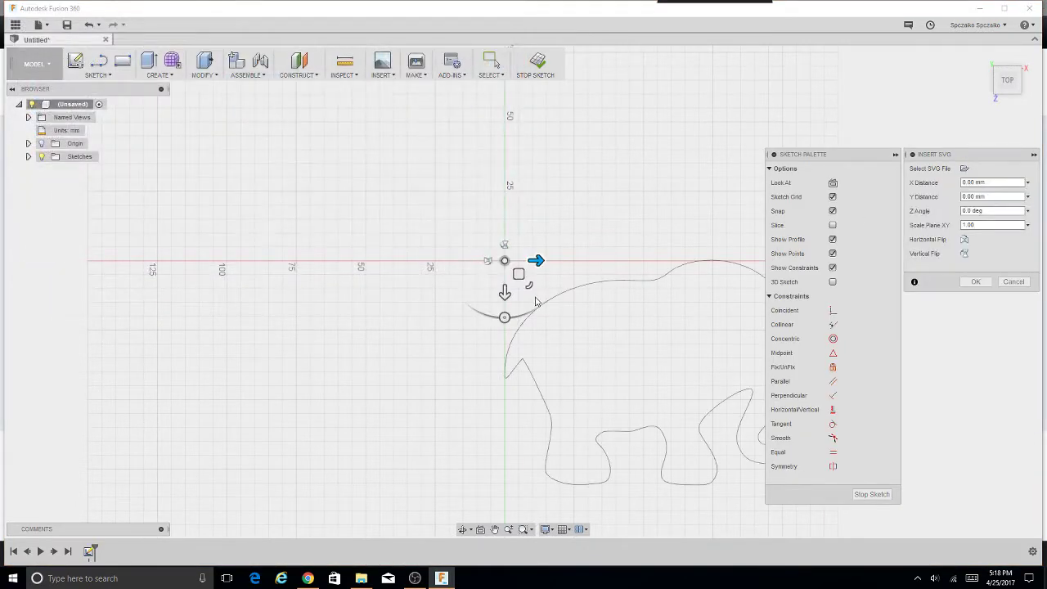
mouse_move(526, 281)
mouse_down()
mouse_move(540, 302)
mouse_move(534, 290)
mouse_up()
scroll(526, 279, down, 1)
scroll(526, 279, down, 1)
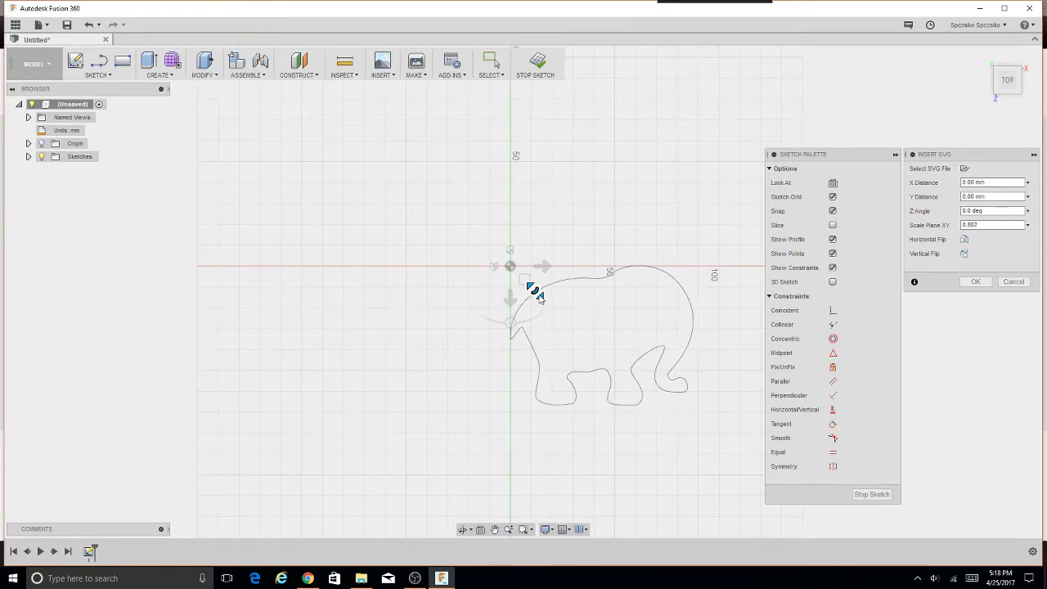
click(975, 281)
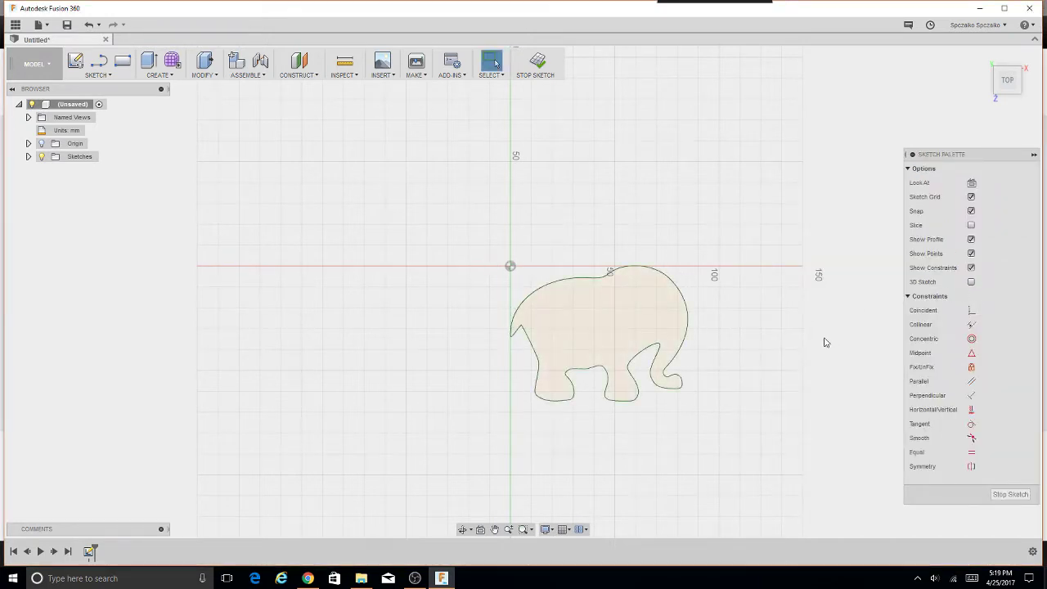
- Offset the elephant outline 2 mm outward to create a second surrounding outline
middle_drag(824, 342, 707, 313)
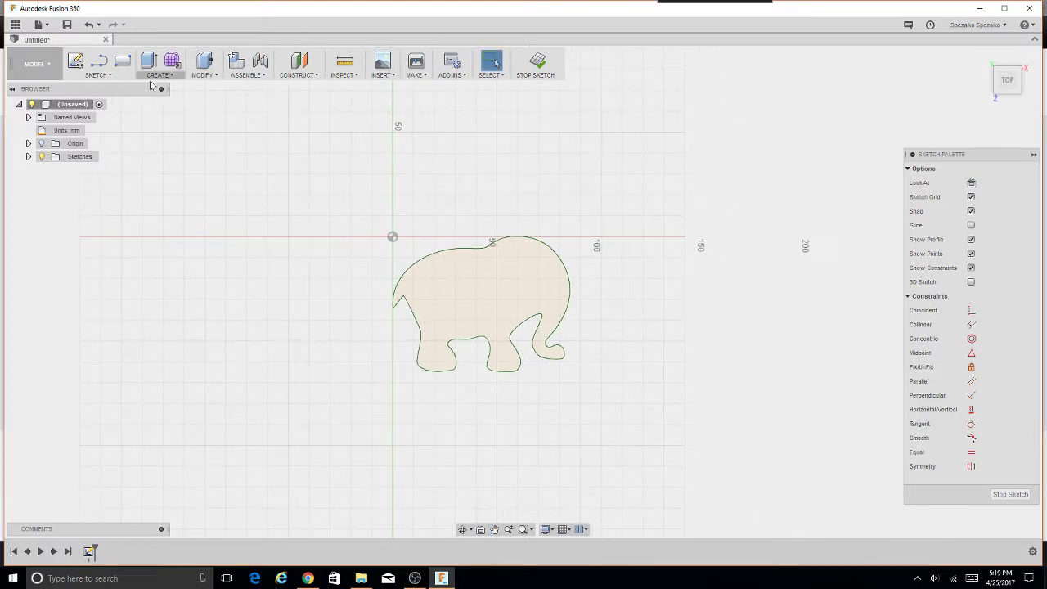
click(98, 74)
click(97, 306)
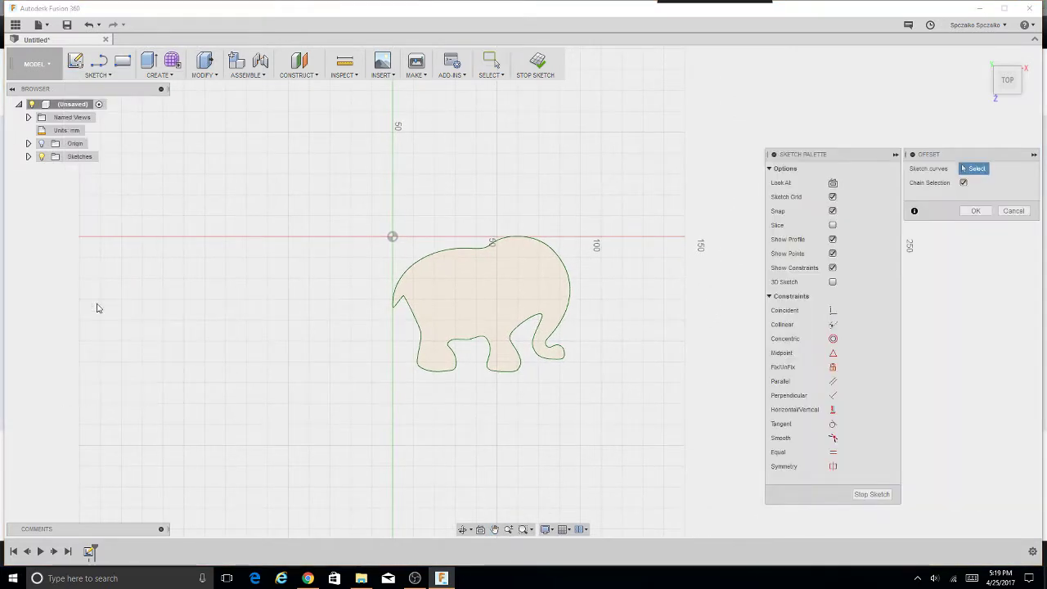
click(538, 238)
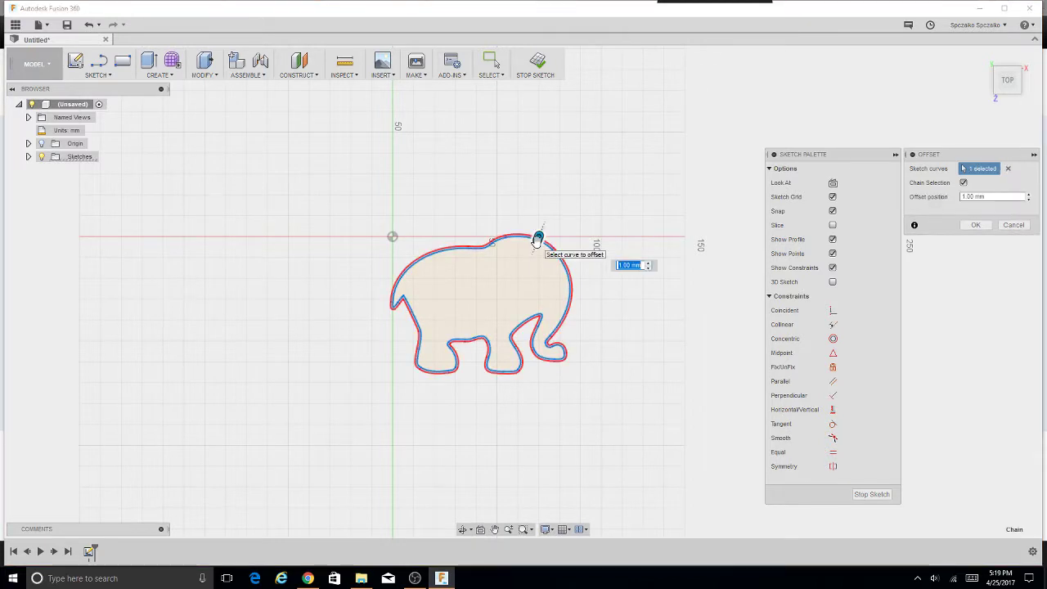
drag(538, 239, 536, 240)
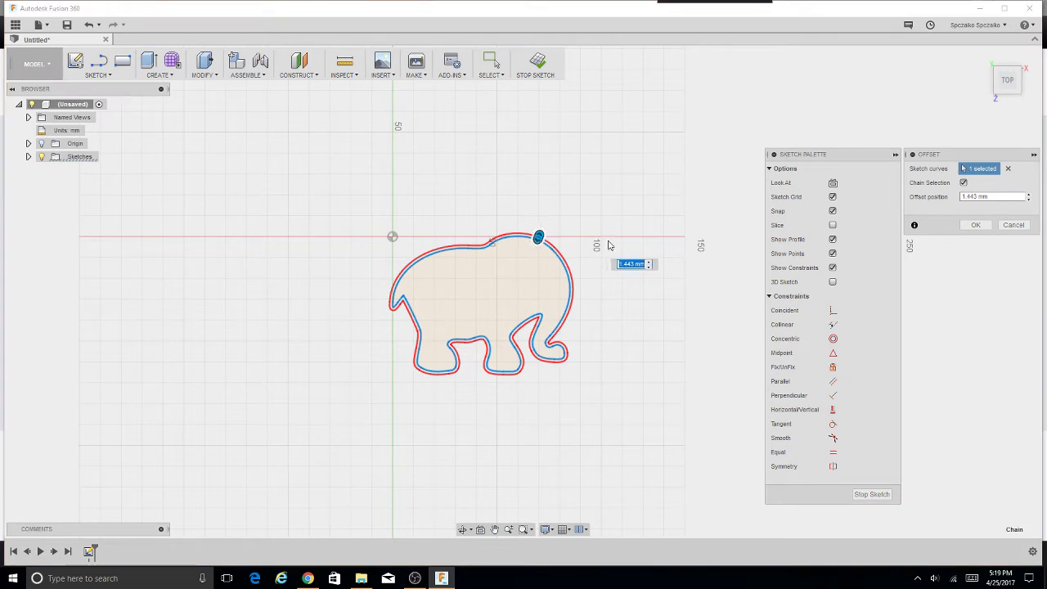
click(650, 262)
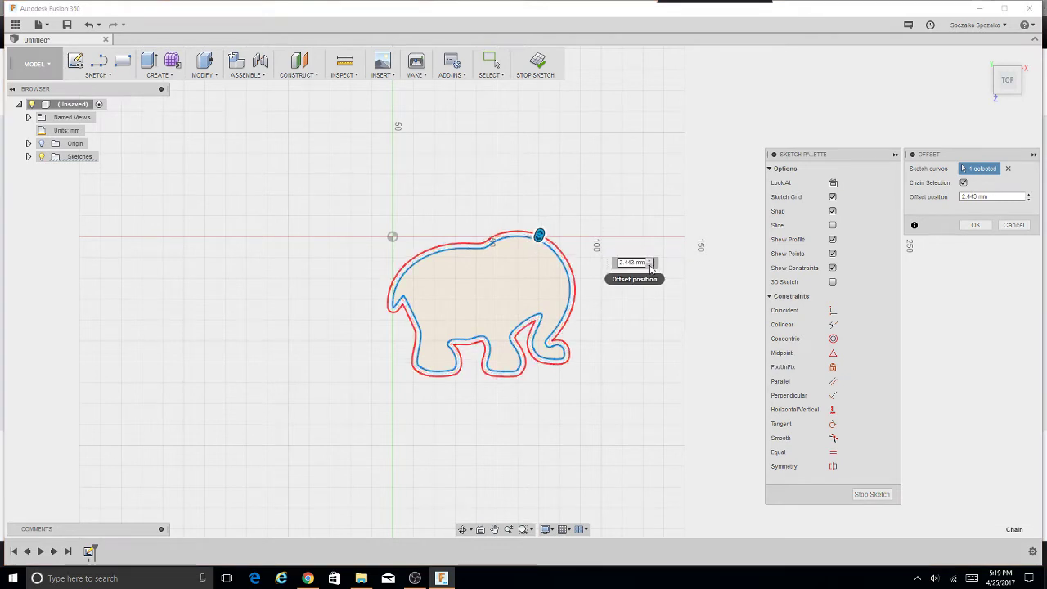
click(650, 266)
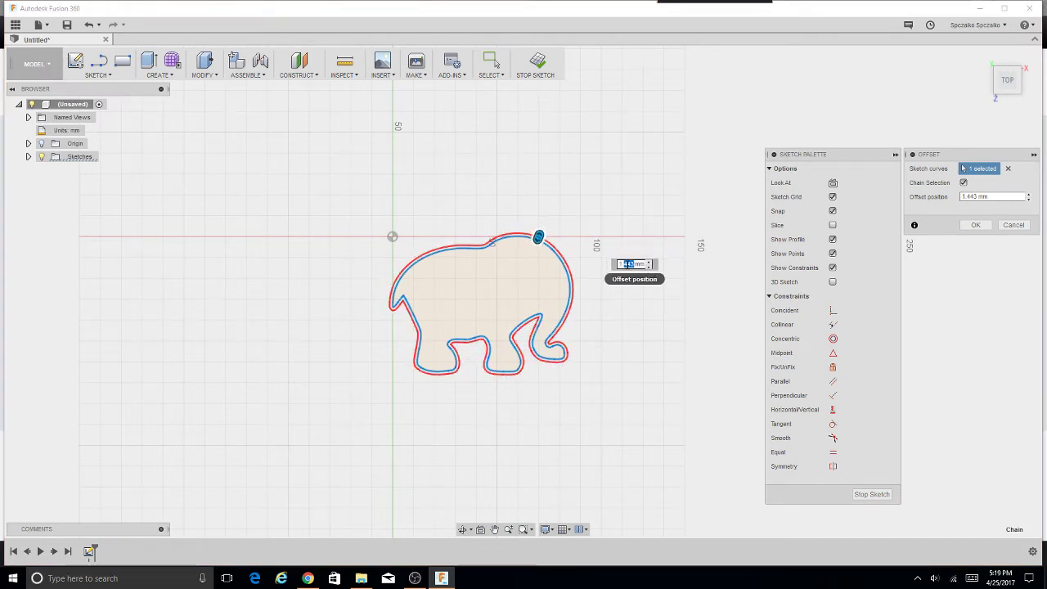
text(1.5)
key(Return)
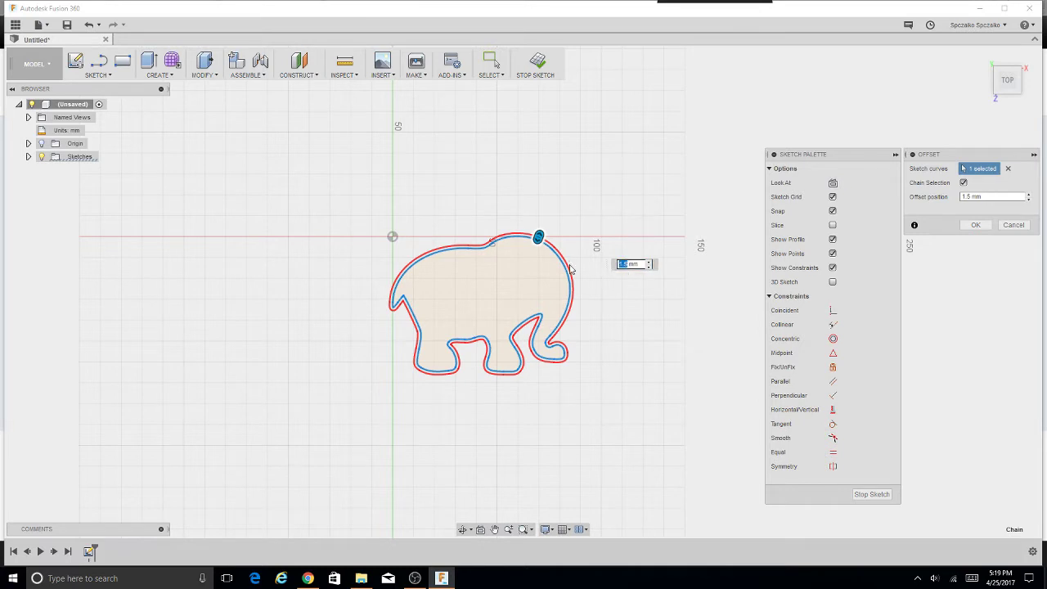
text(2)
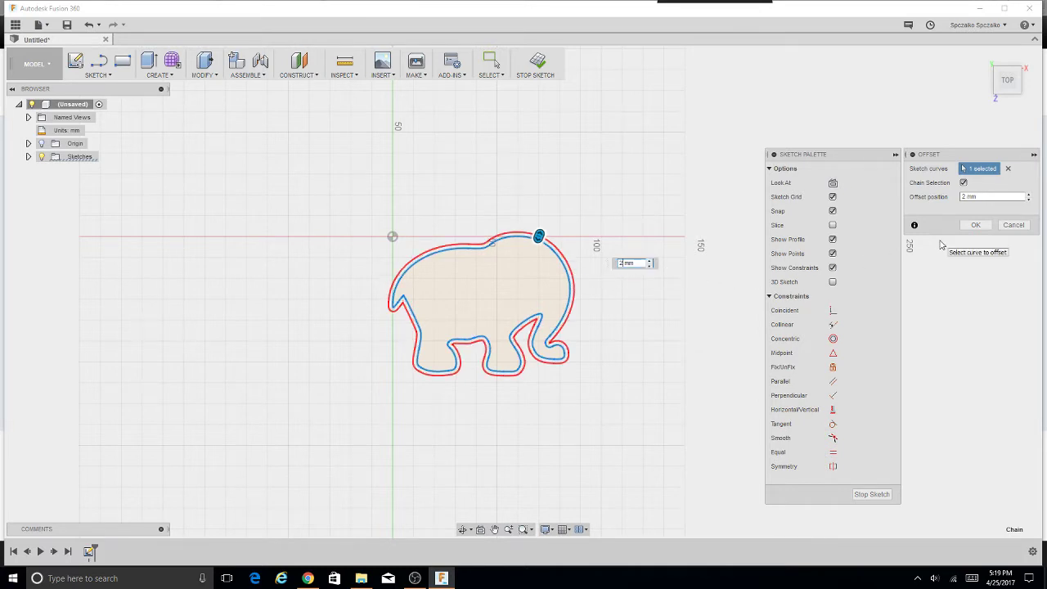
click(979, 228)
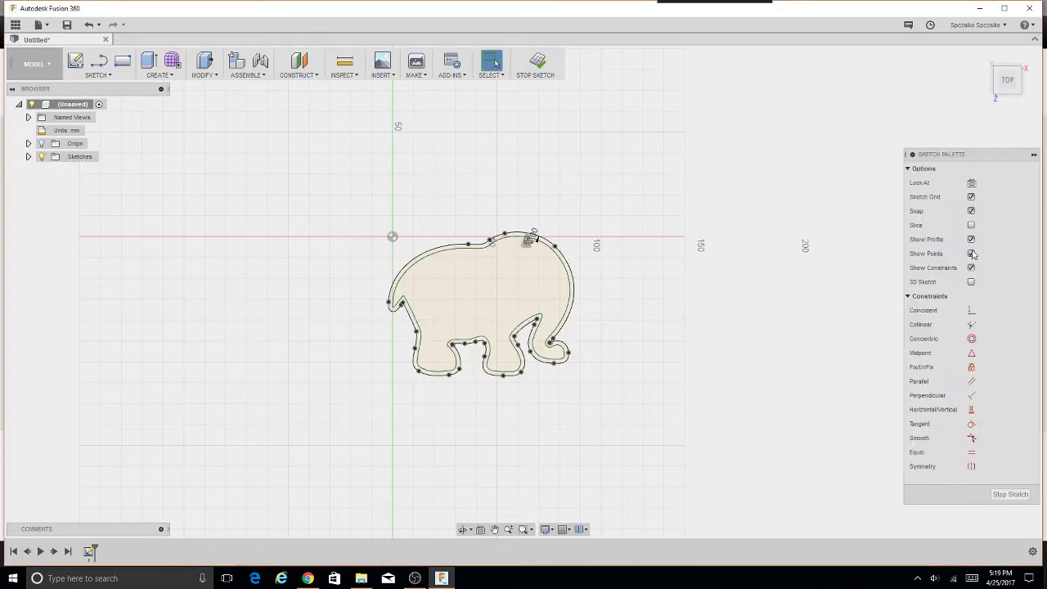
- Hide the sketch points and select the elephant outline for another offset
click(971, 254)
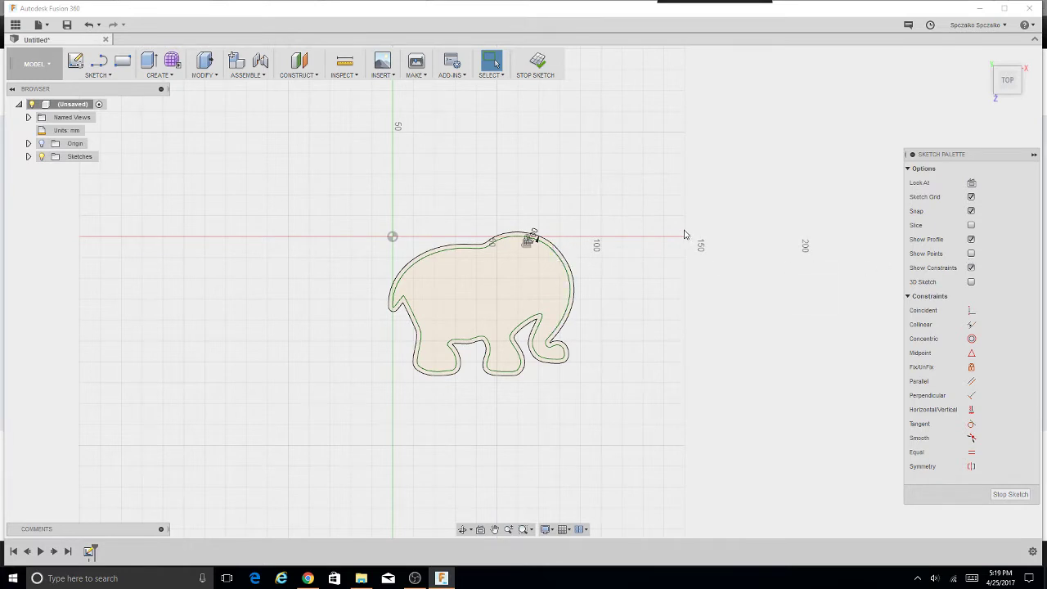
click(99, 69)
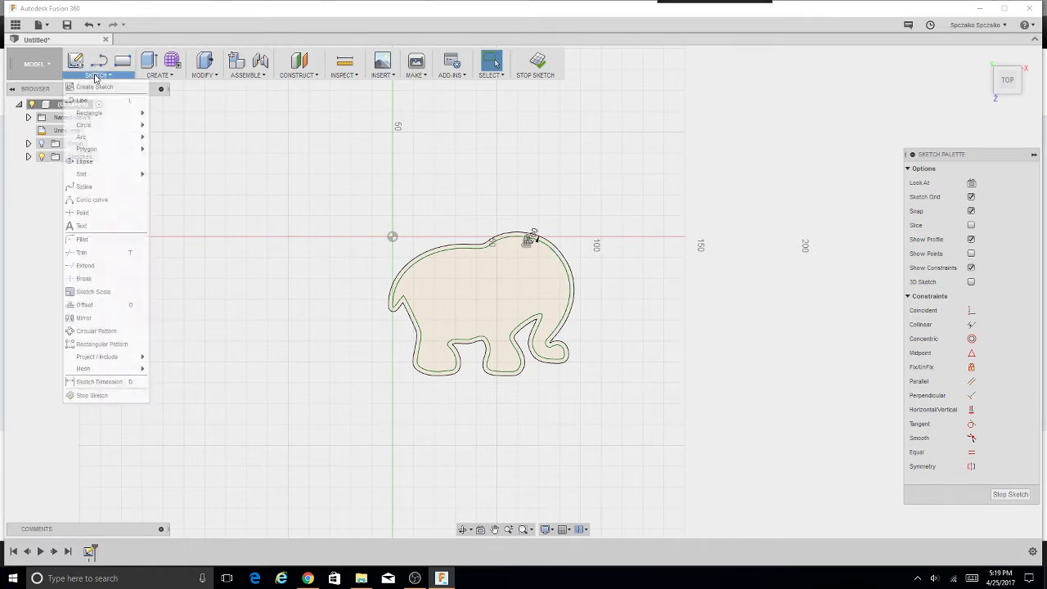
click(85, 305)
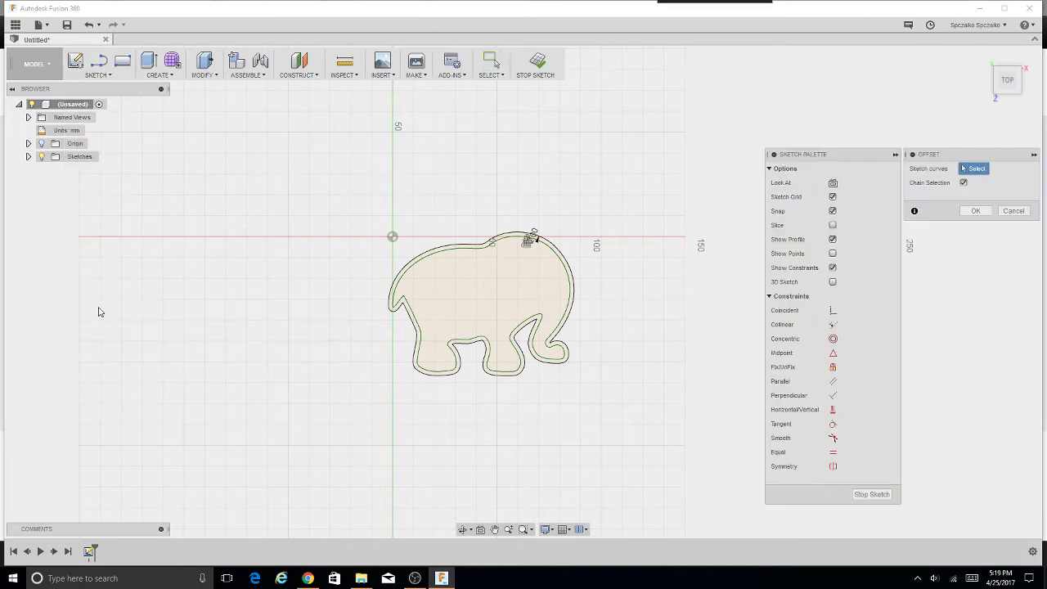
click(445, 247)
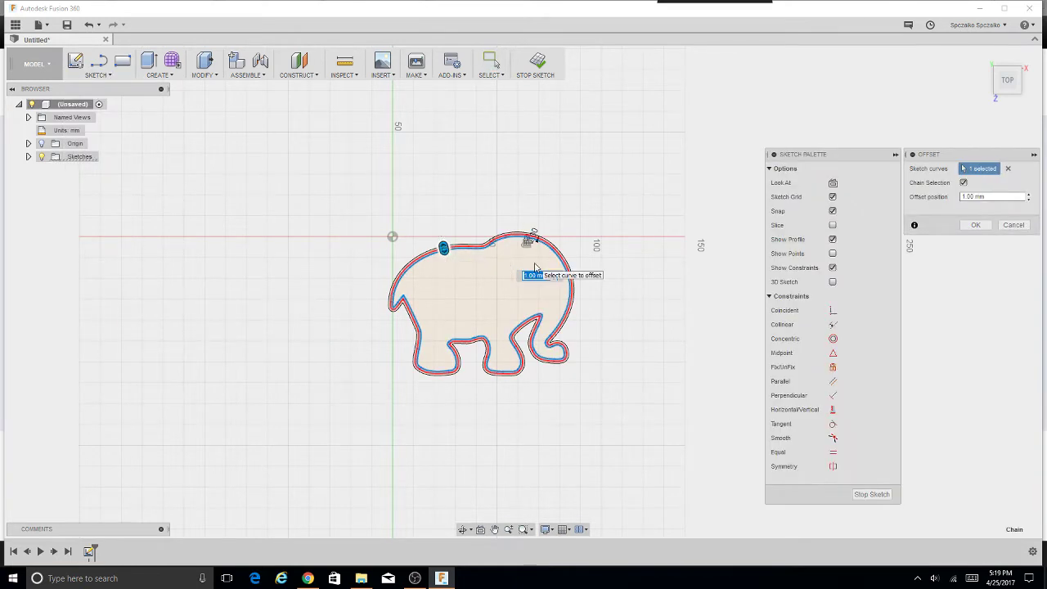
- Set the offset to -2 mm to add an outline 2 mm inside the original
key(BackSpace)
text(1.5)
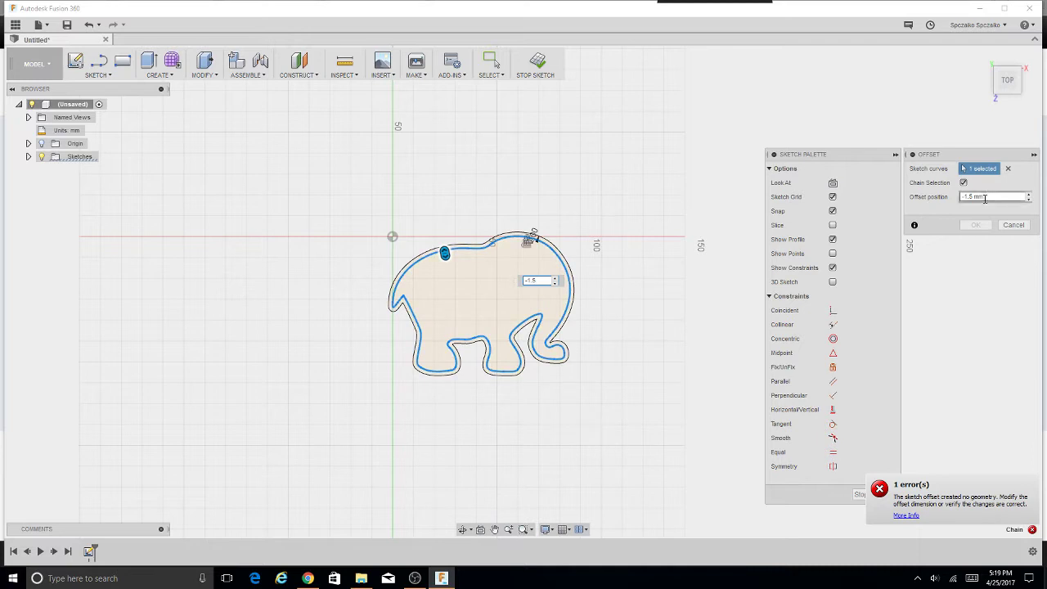
click(988, 197)
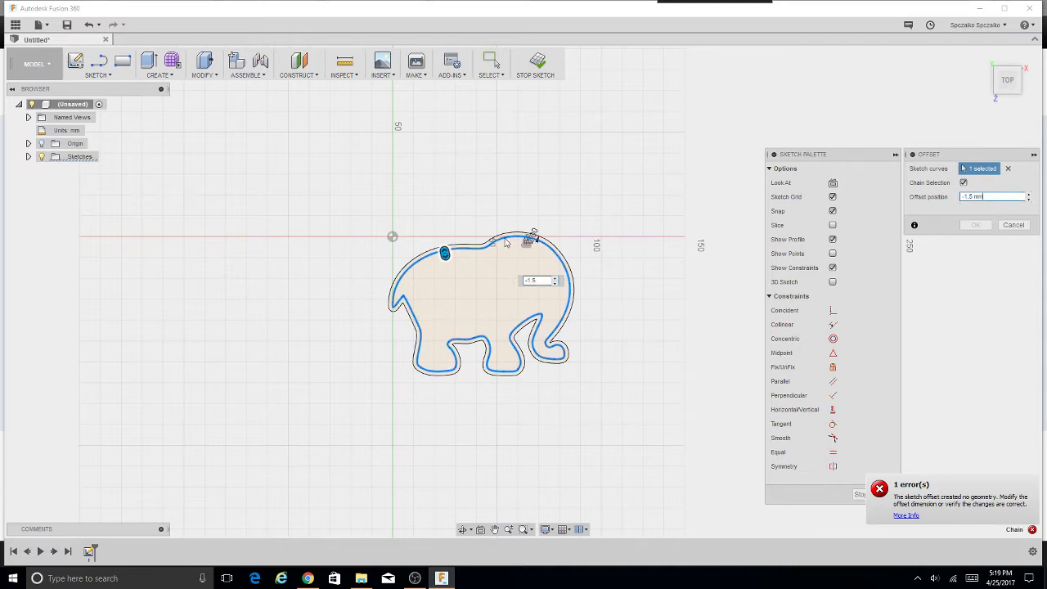
drag(444, 253, 446, 255)
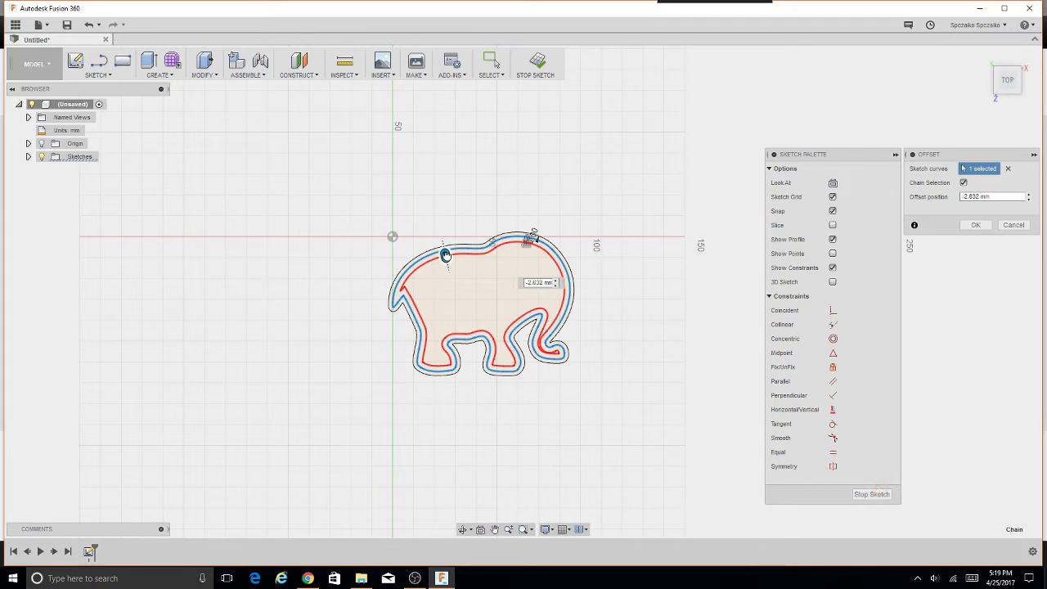
drag(446, 255, 445, 253)
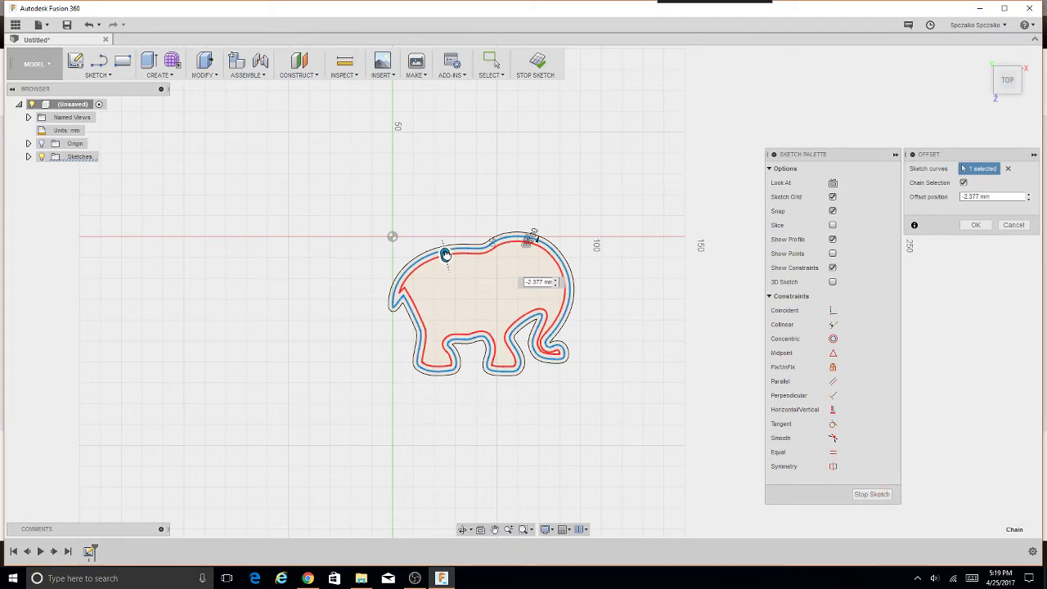
double_click(543, 280)
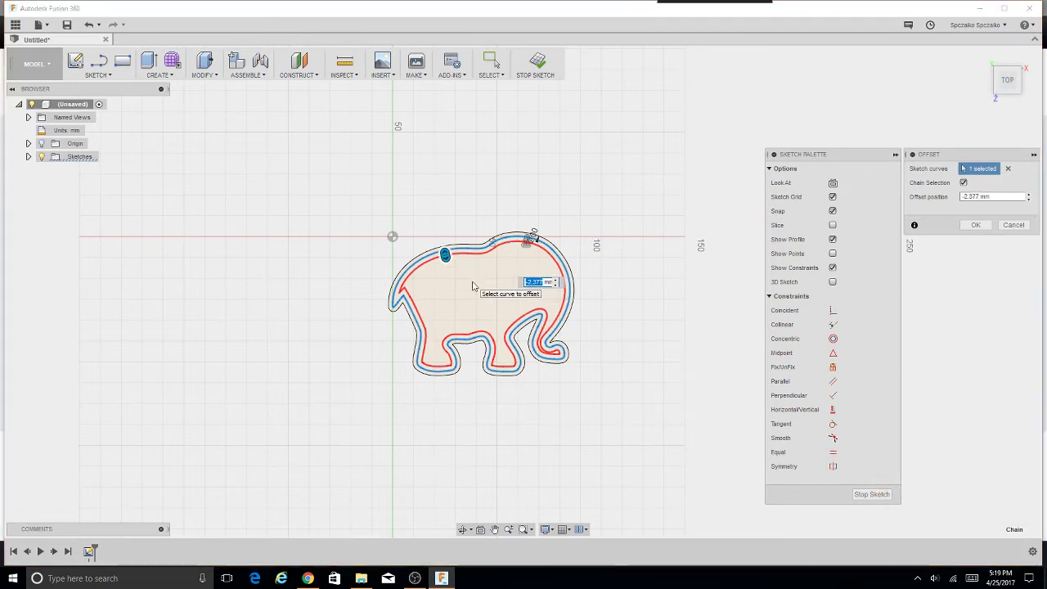
text(-2)
key(Return)
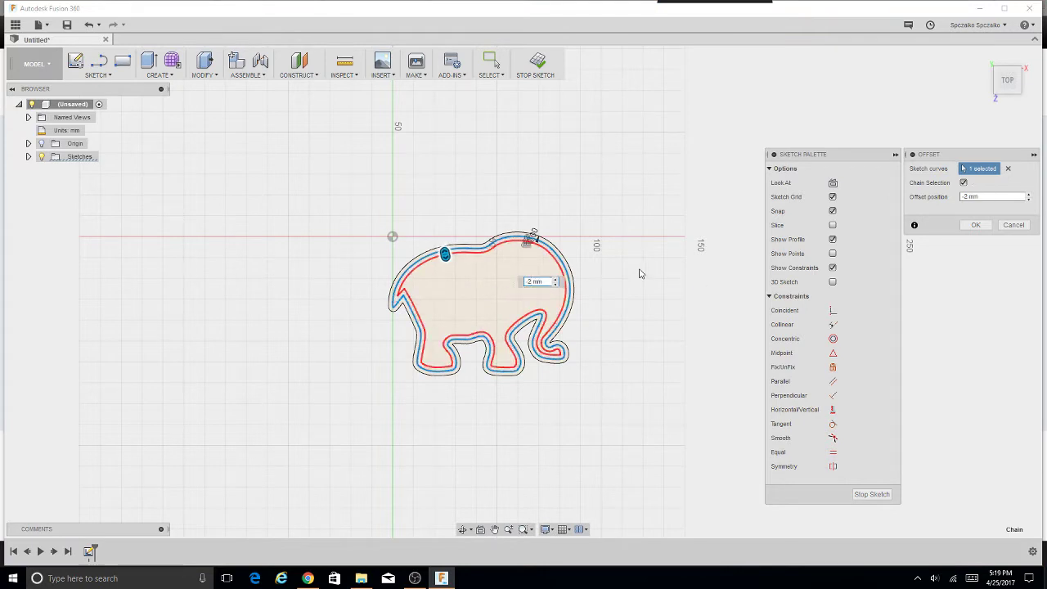
click(978, 226)
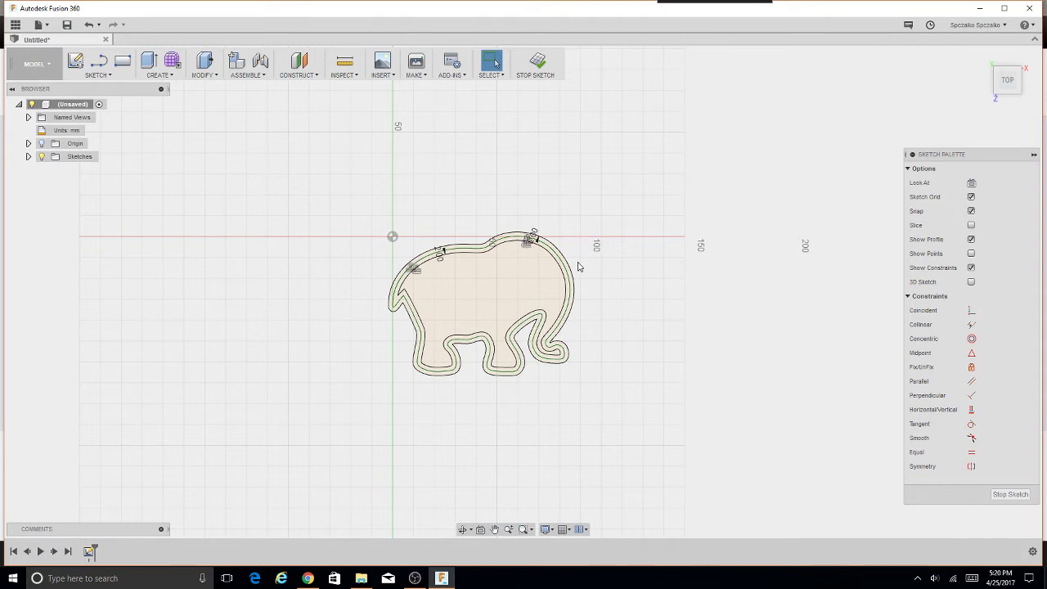
- Offset the outer elephant curve by 0.6 mm to add a fourth outline
scroll(577, 265, up, 2)
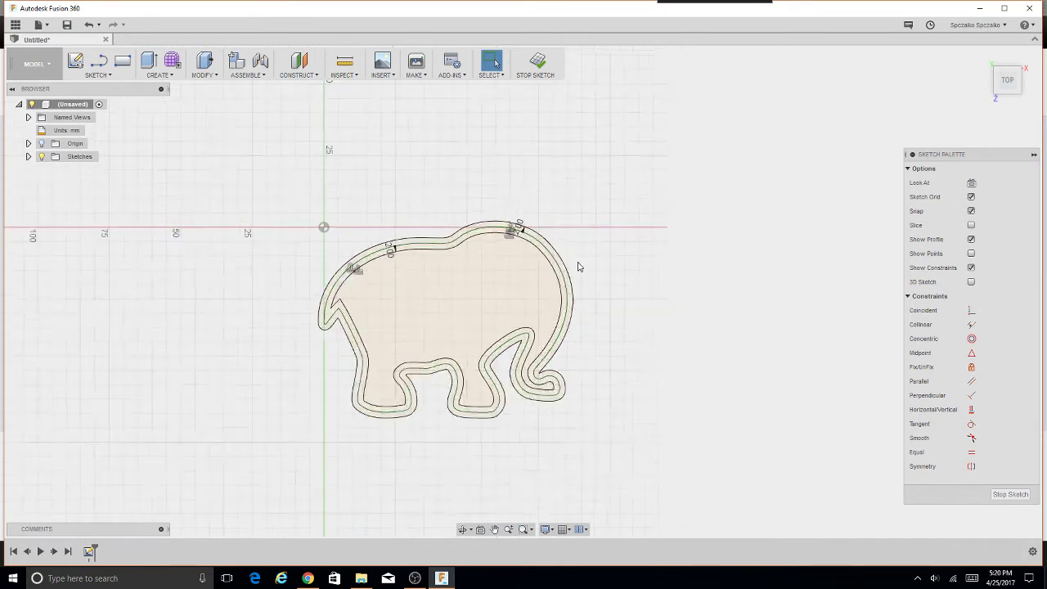
scroll(577, 265, up, 1)
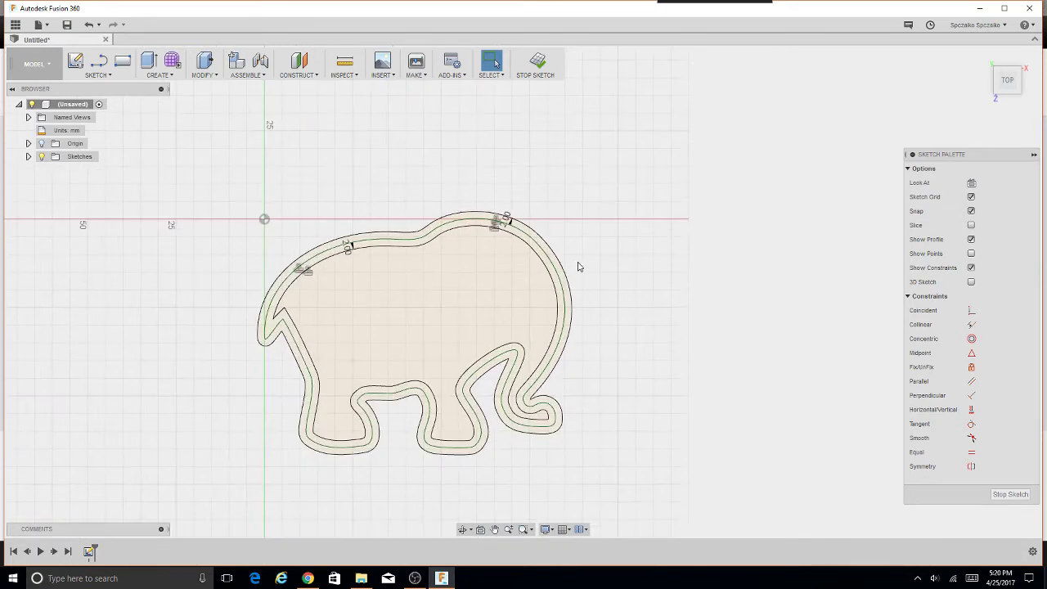
click(98, 72)
click(112, 305)
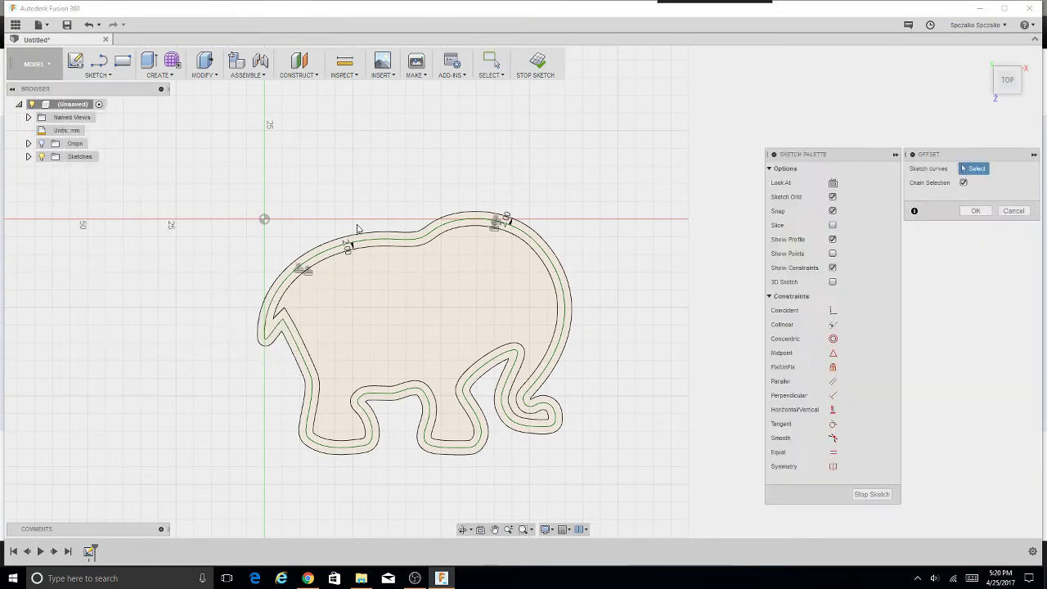
click(517, 224)
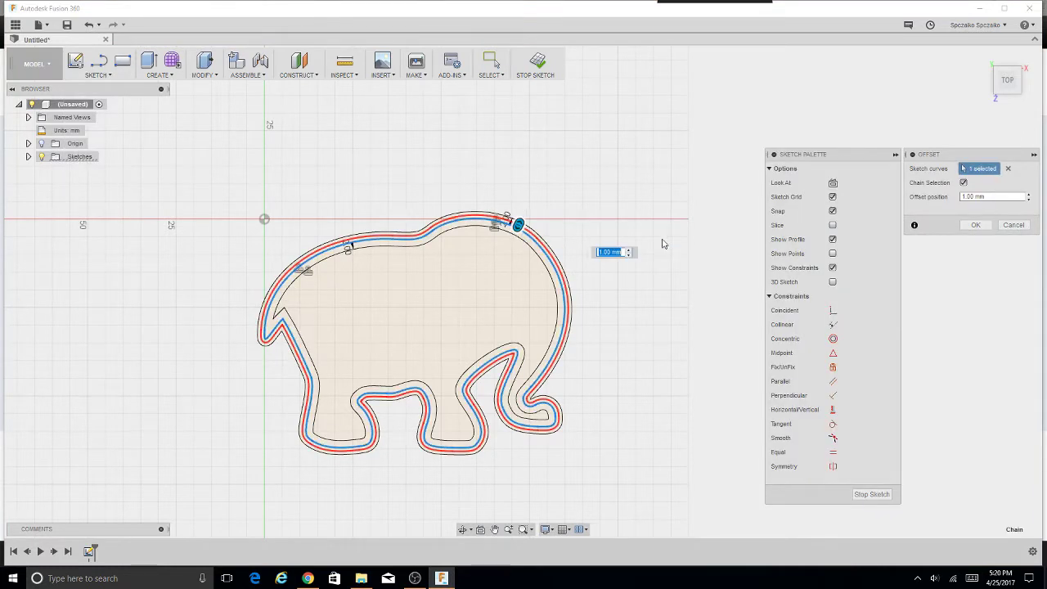
key(BackSpace)
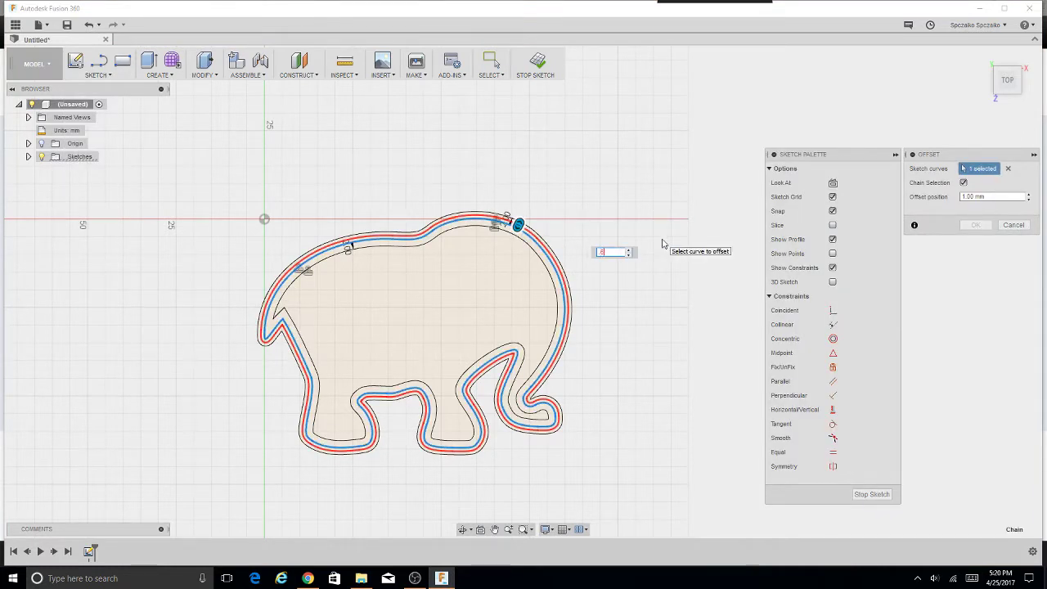
text(.6)
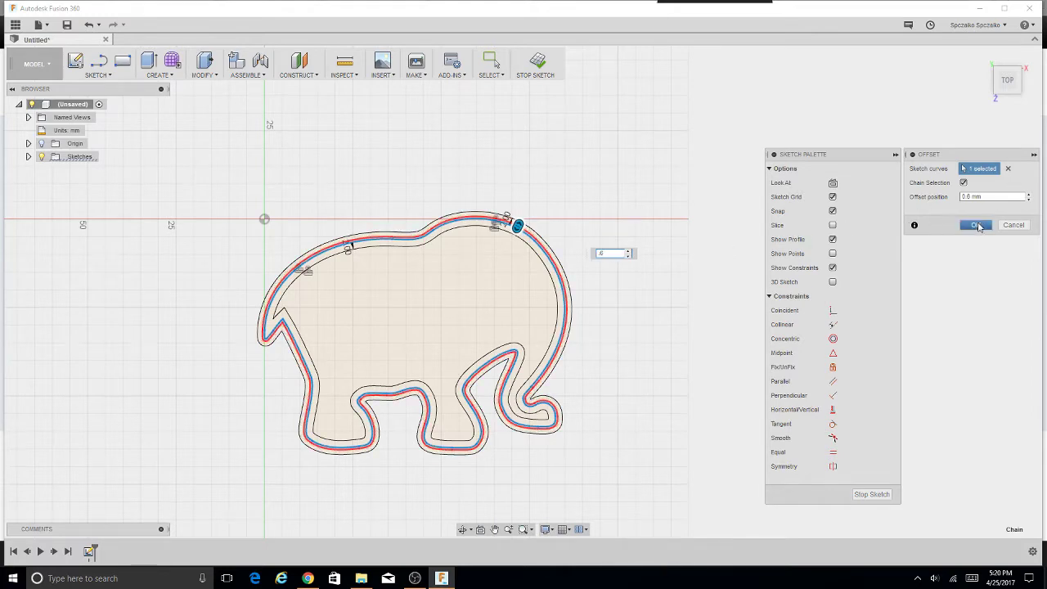
click(978, 225)
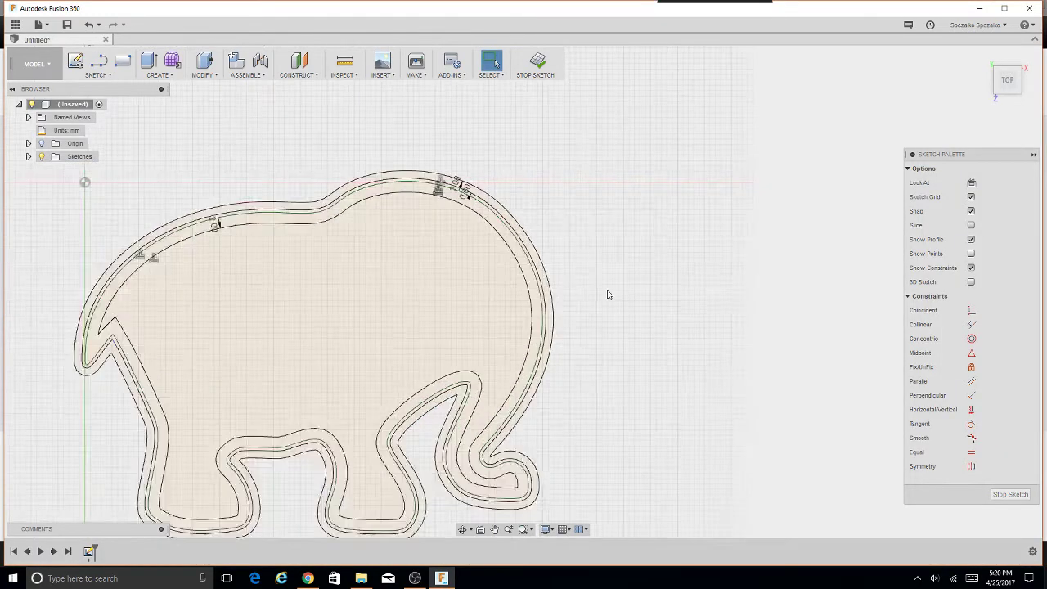
- Select both the outer and inner thin ring band profiles around the elephant
scroll(608, 294, up, 3)
scroll(608, 295, up, 2)
scroll(515, 282, up, 1)
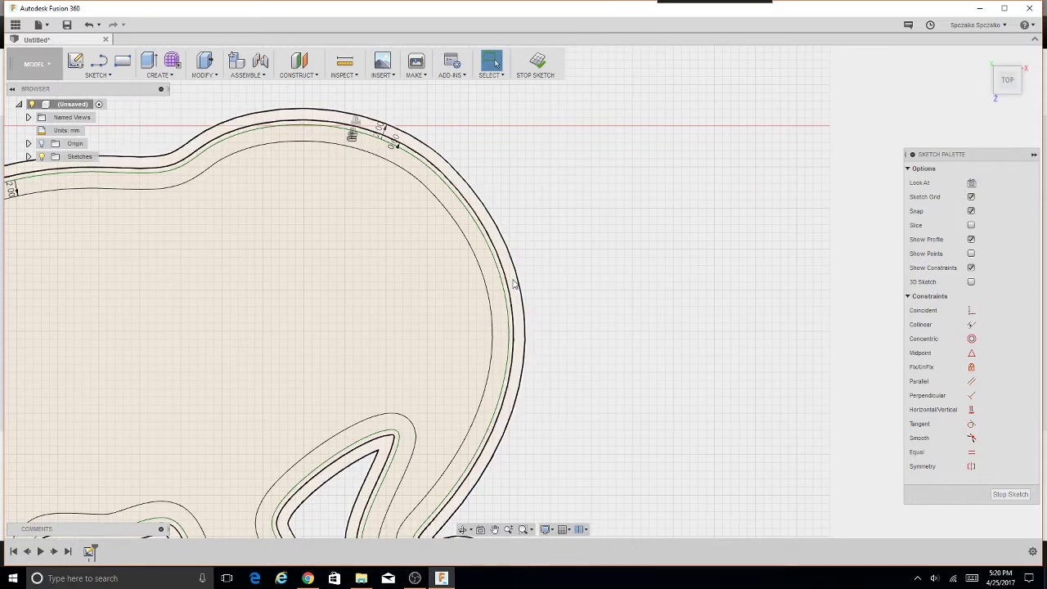
scroll(514, 280, up, 2)
scroll(507, 276, up, 2)
scroll(506, 274, up, 2)
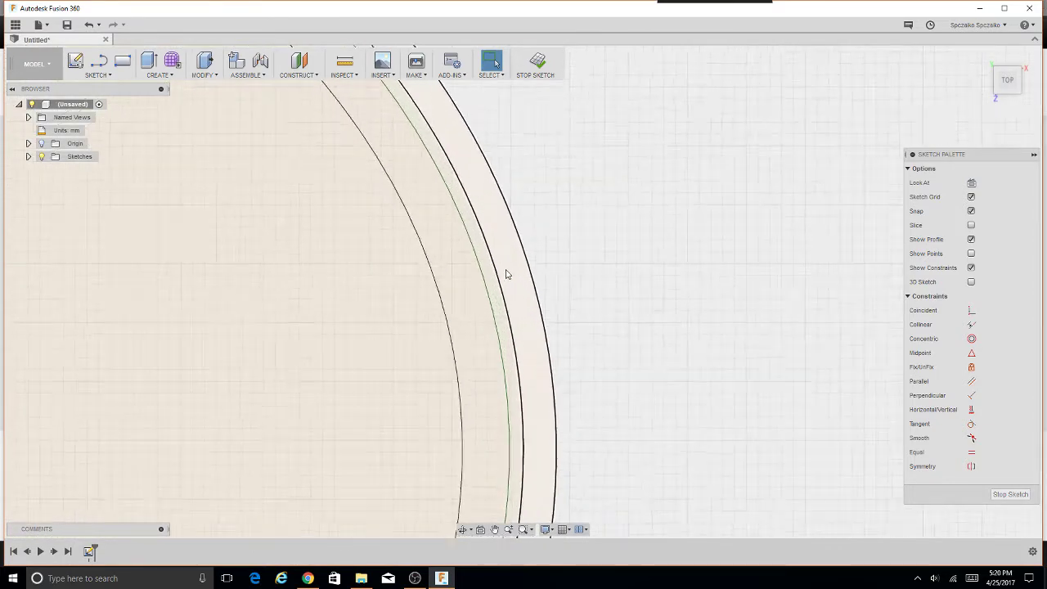
scroll(504, 270, up, 1)
click(507, 259)
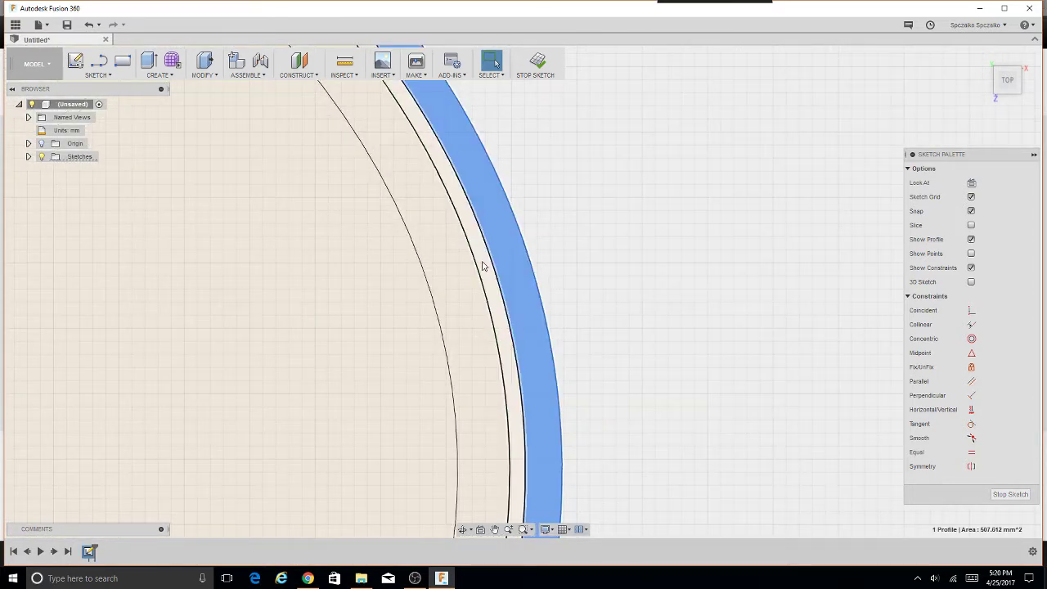
shift+click(436, 271)
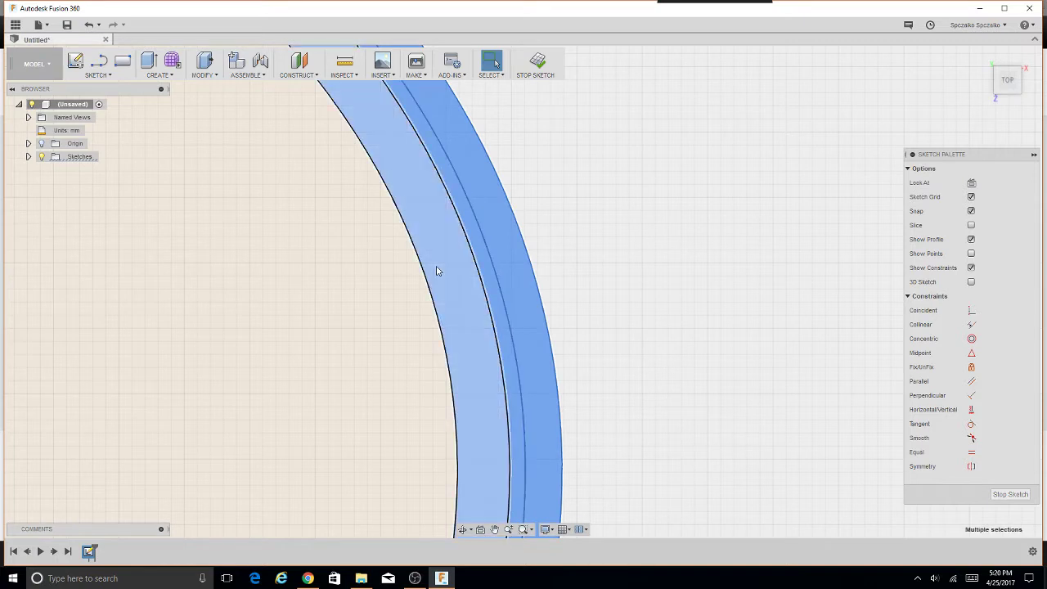
scroll(436, 271, down, 1)
scroll(436, 271, down, 1)
scroll(437, 269, down, 2)
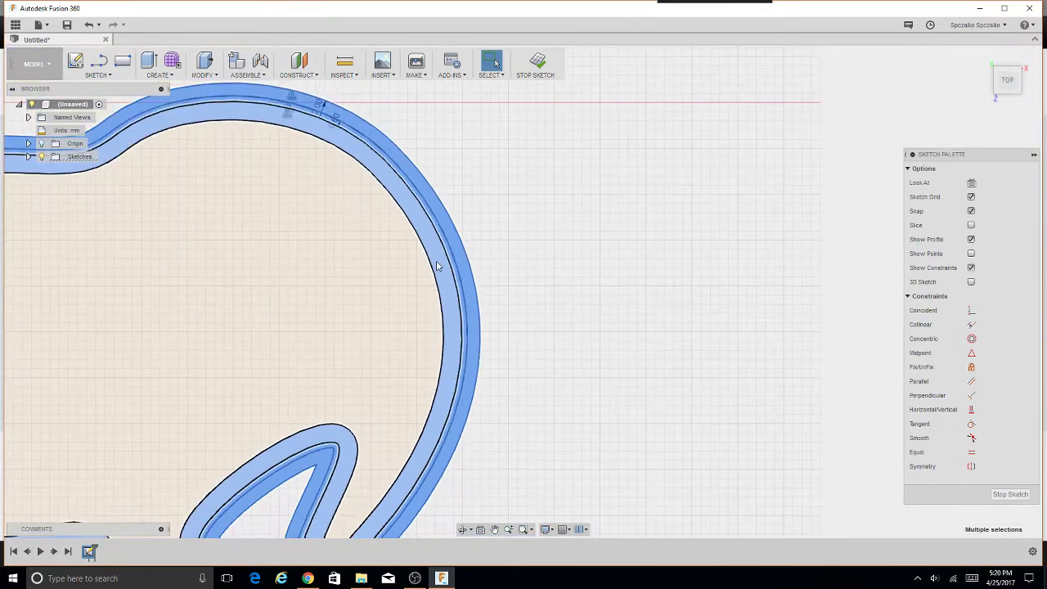
scroll(438, 265, down, 2)
scroll(438, 266, down, 2)
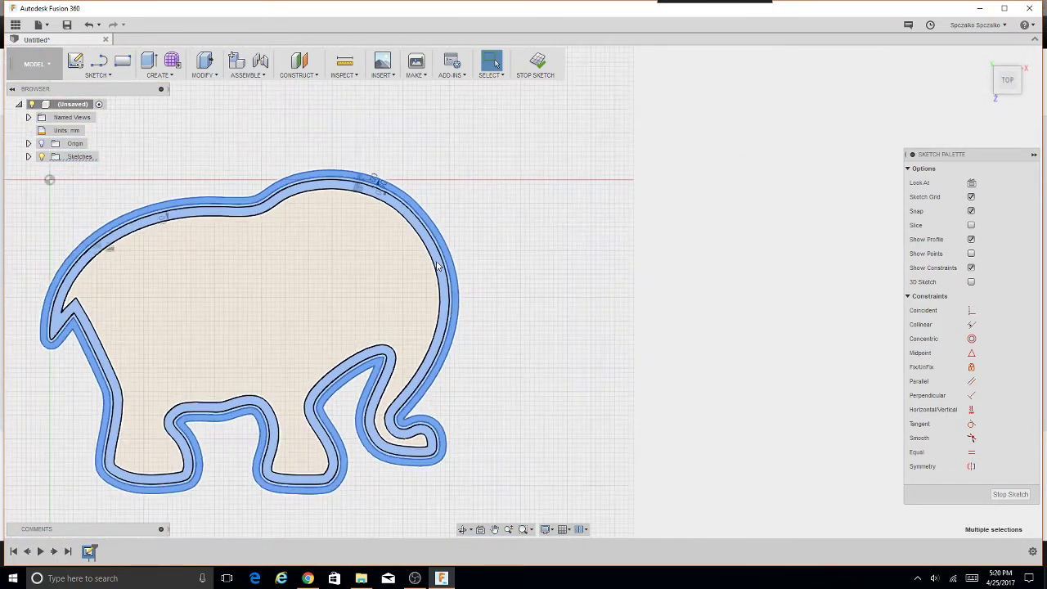
click(217, 75)
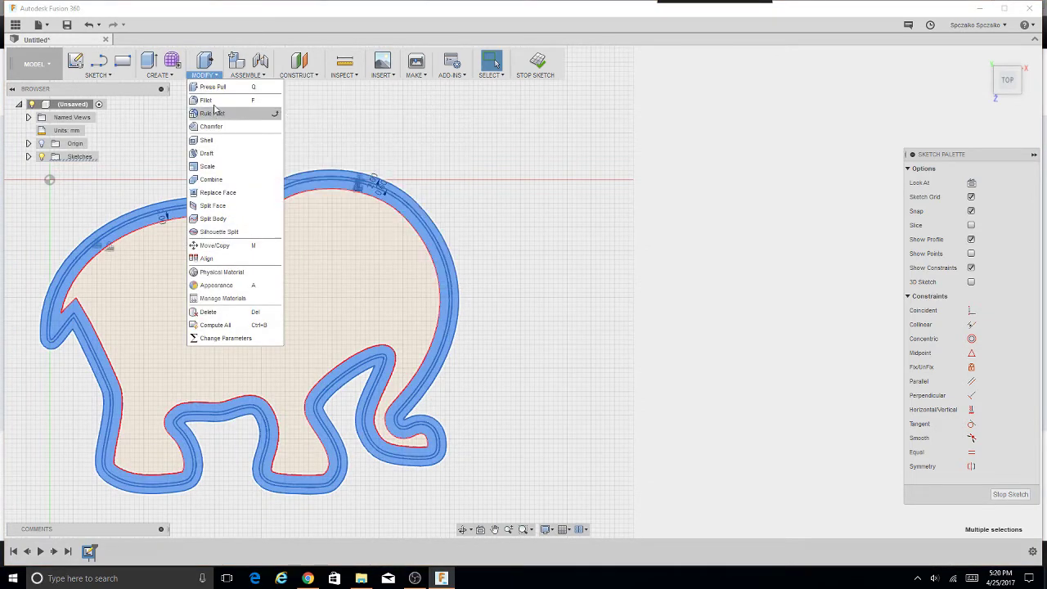
- Extrude the two selected ring bands 2.5 mm as a new body
click(213, 86)
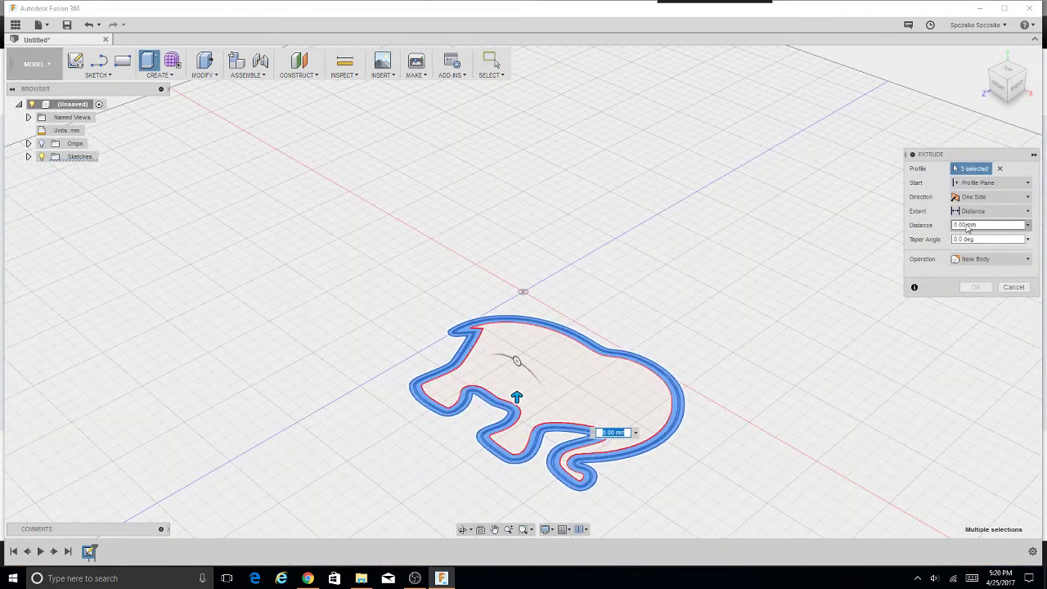
click(968, 226)
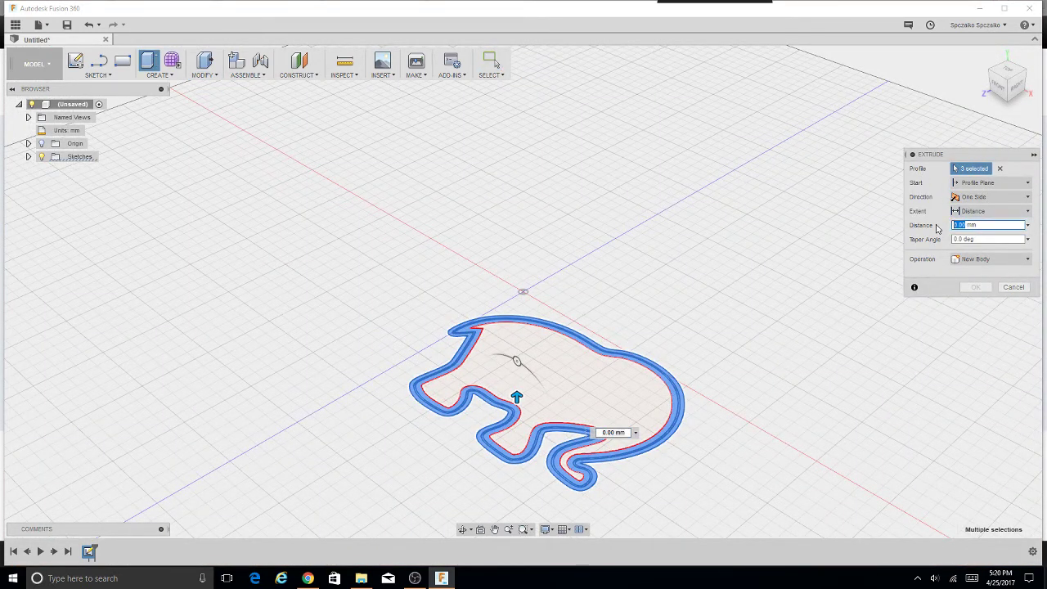
text(2)
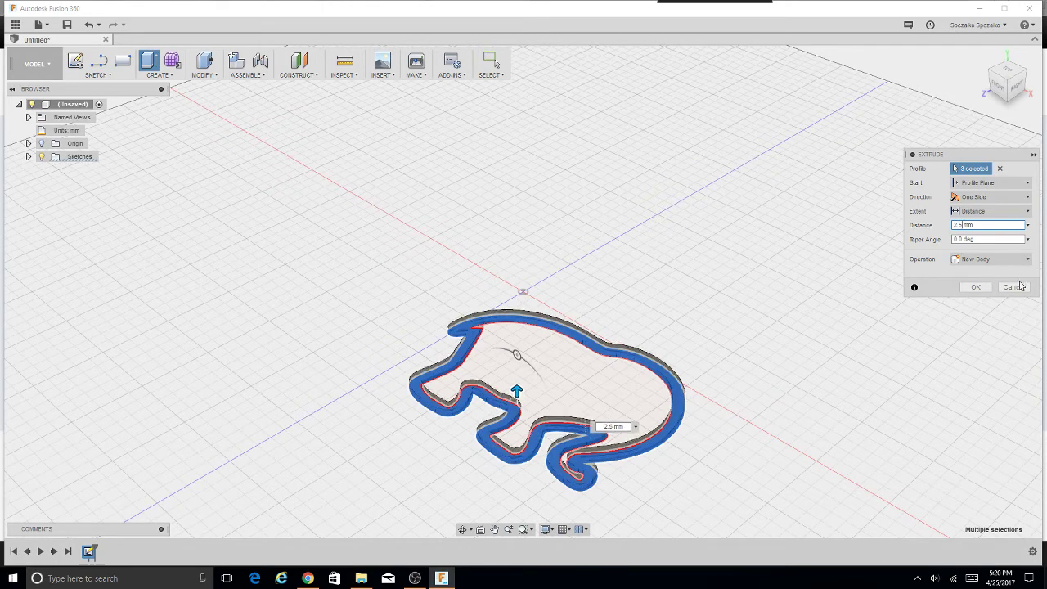
click(976, 287)
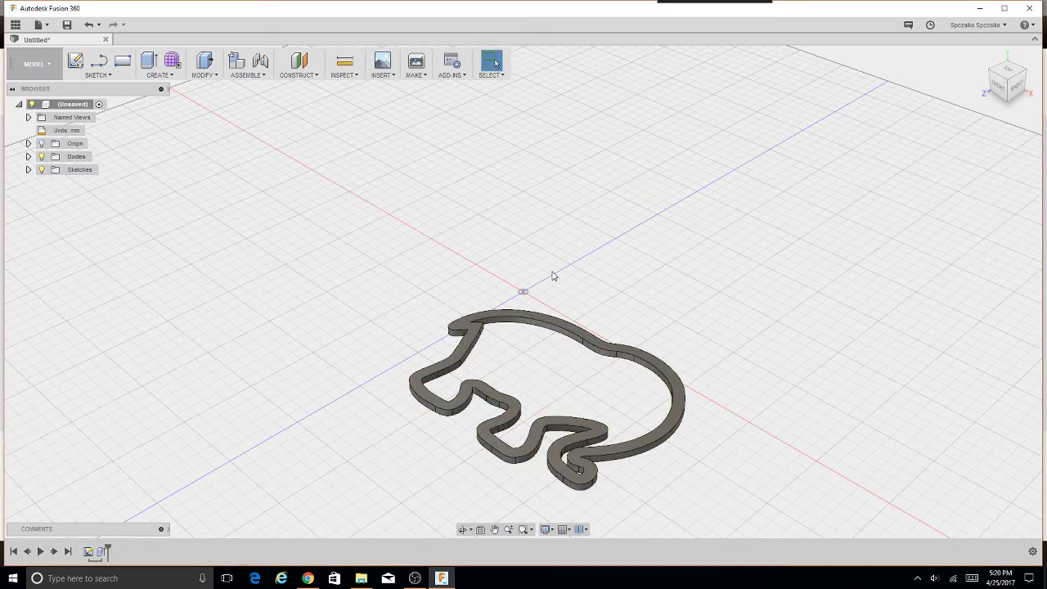
- Hide the extruded elephant body and make Sketch1 visible again
shift+middle_drag(701, 315, 671, 282)
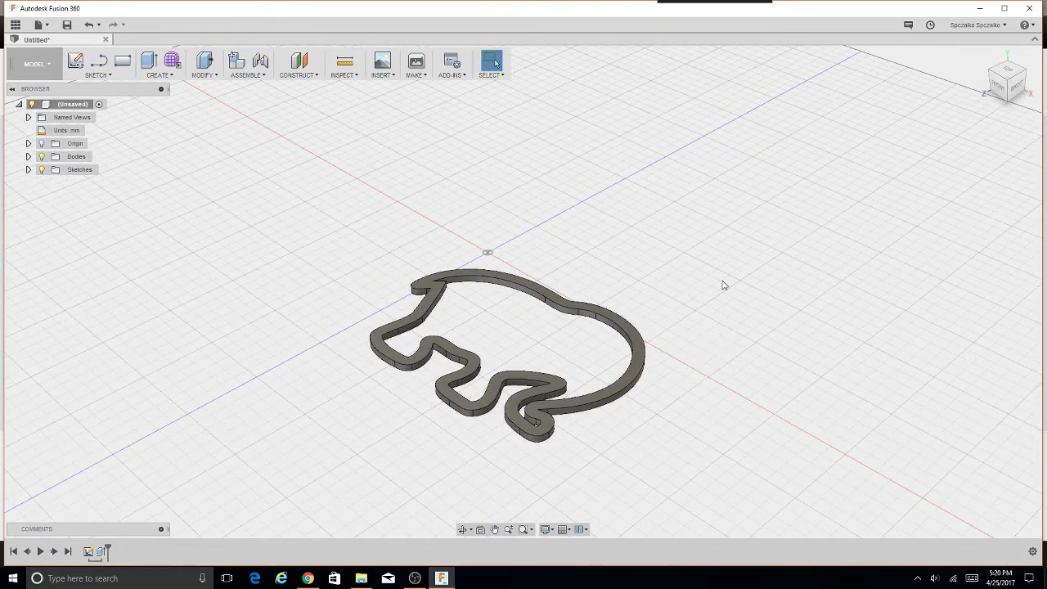
mouse_move(1008, 82)
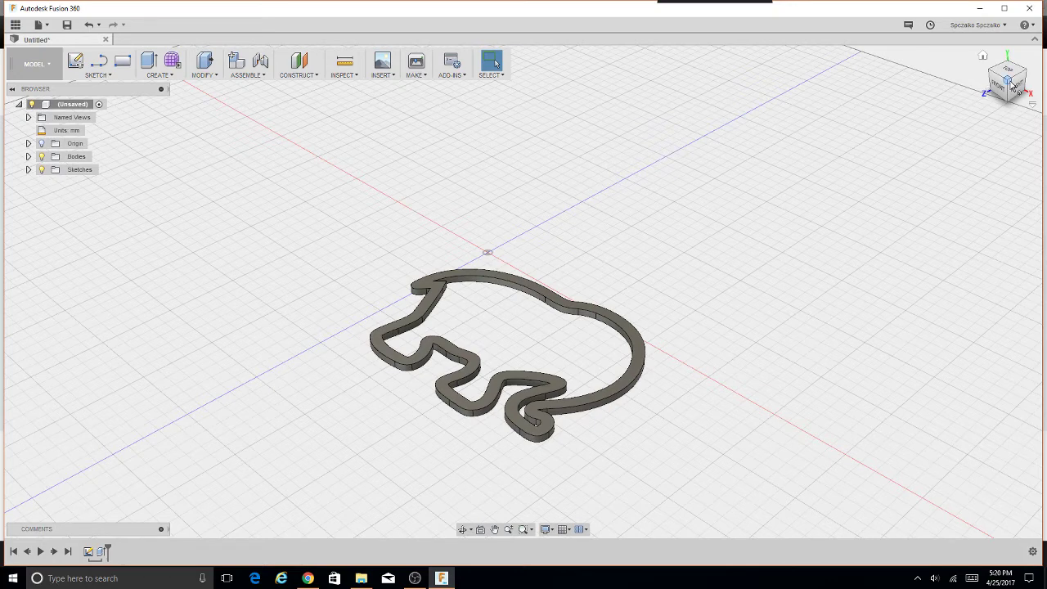
shift+middle_drag(703, 270, 664, 256)
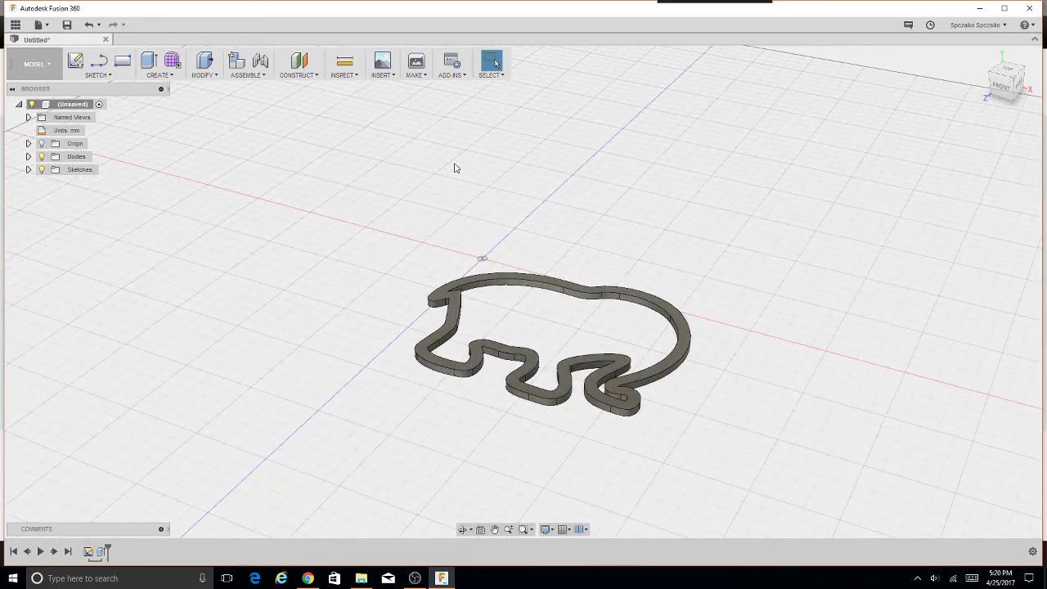
click(42, 156)
click(27, 169)
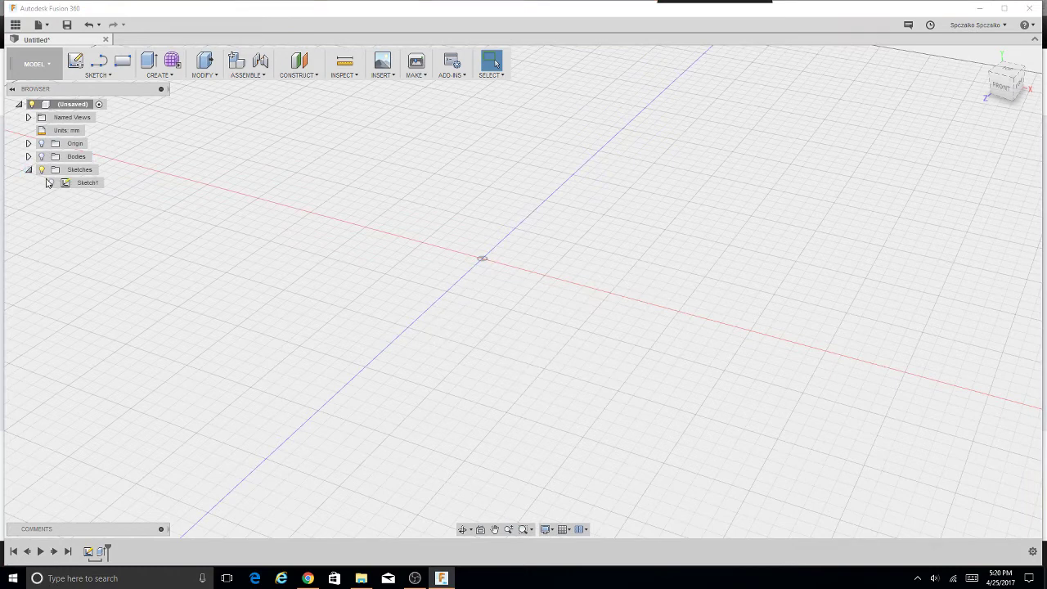
click(52, 185)
click(52, 185)
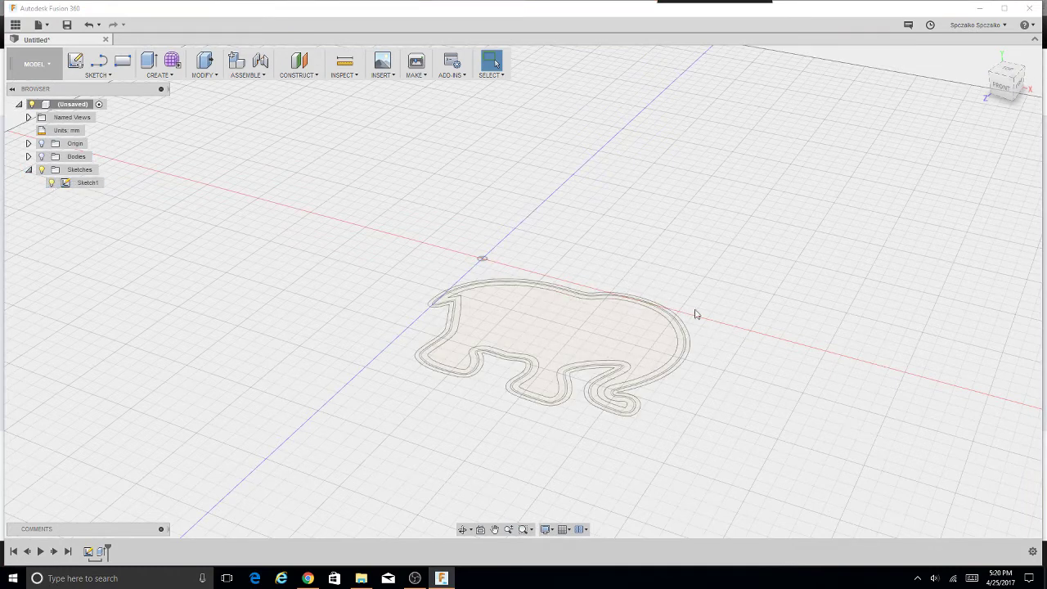
- Select the thin band profile between the two inner elephant outlines
scroll(647, 292, up, 3)
scroll(647, 292, up, 3)
scroll(647, 292, up, 2)
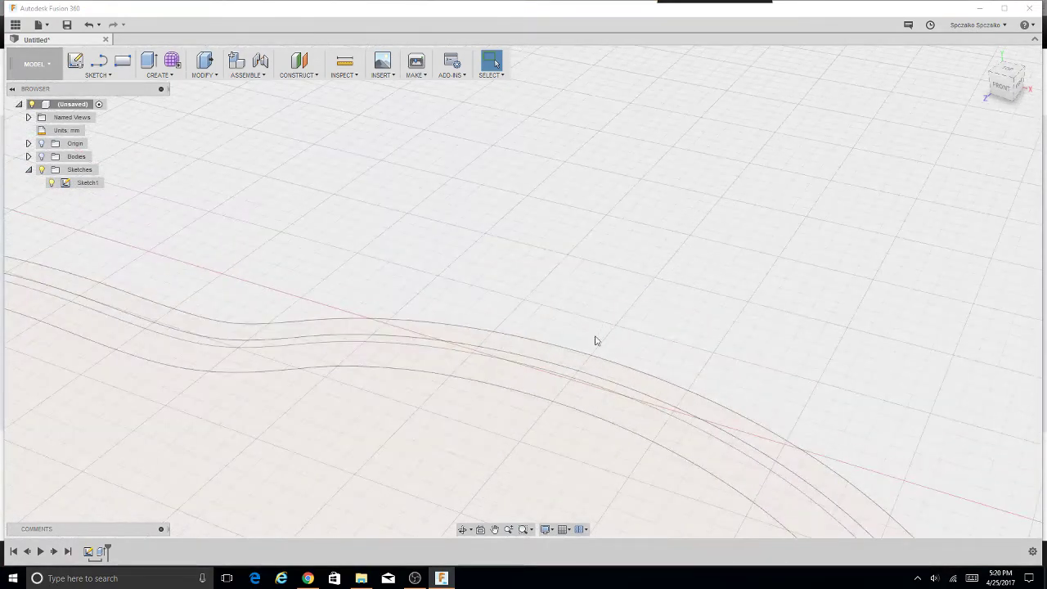
scroll(569, 361, up, 2)
scroll(532, 393, up, 1)
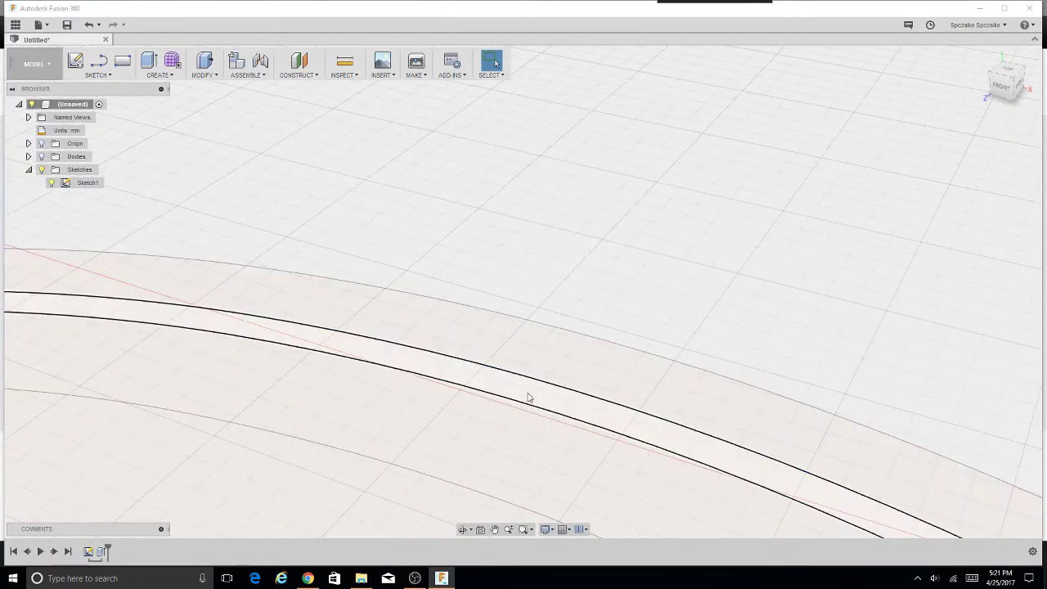
click(529, 398)
scroll(595, 215, down, 3)
scroll(595, 215, down, 2)
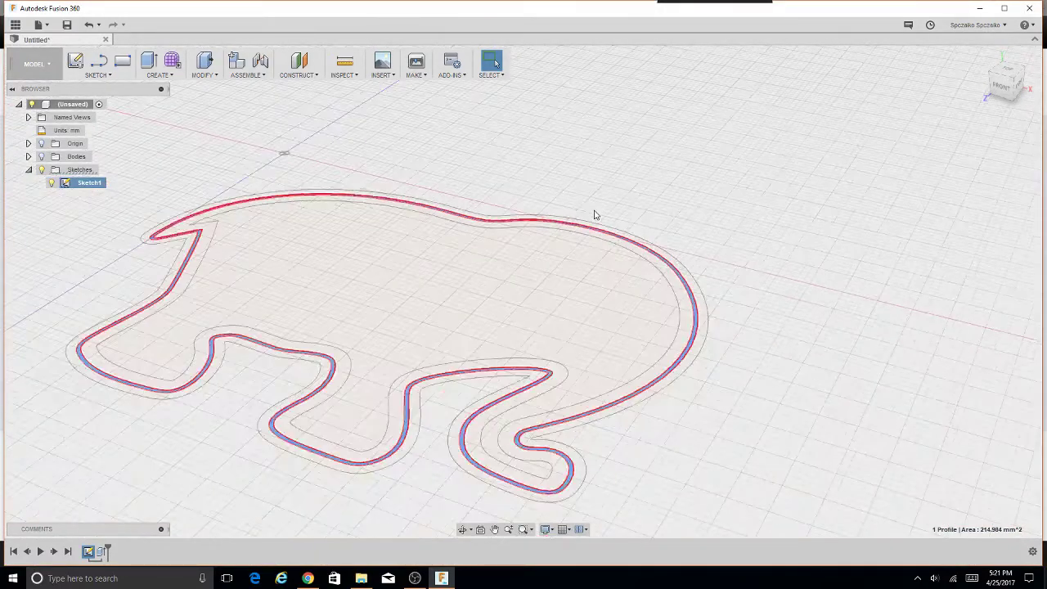
- Extrude the selected thin band 10 mm as a new body
click(206, 76)
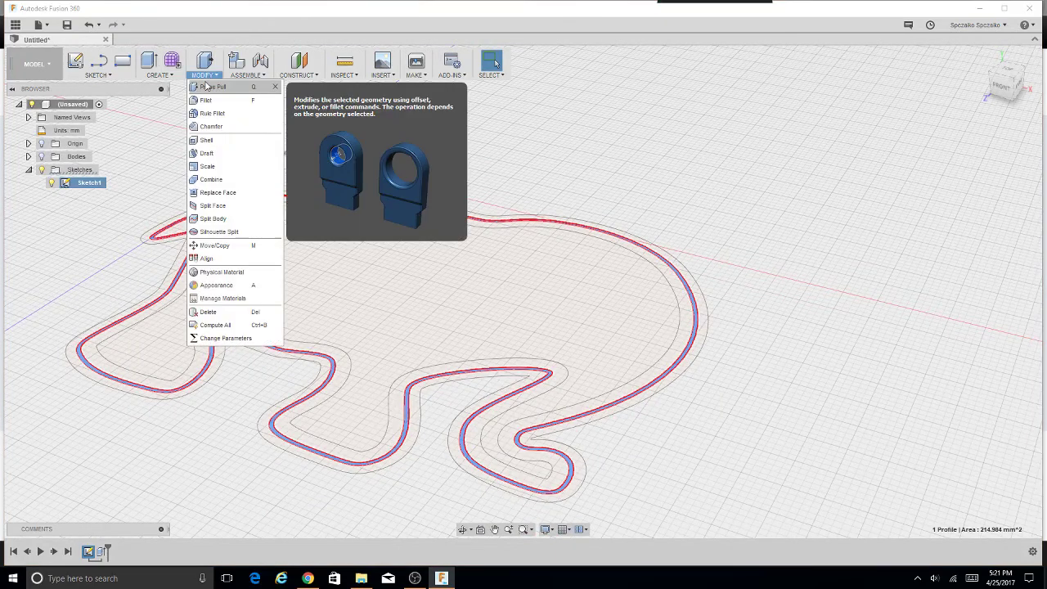
click(208, 86)
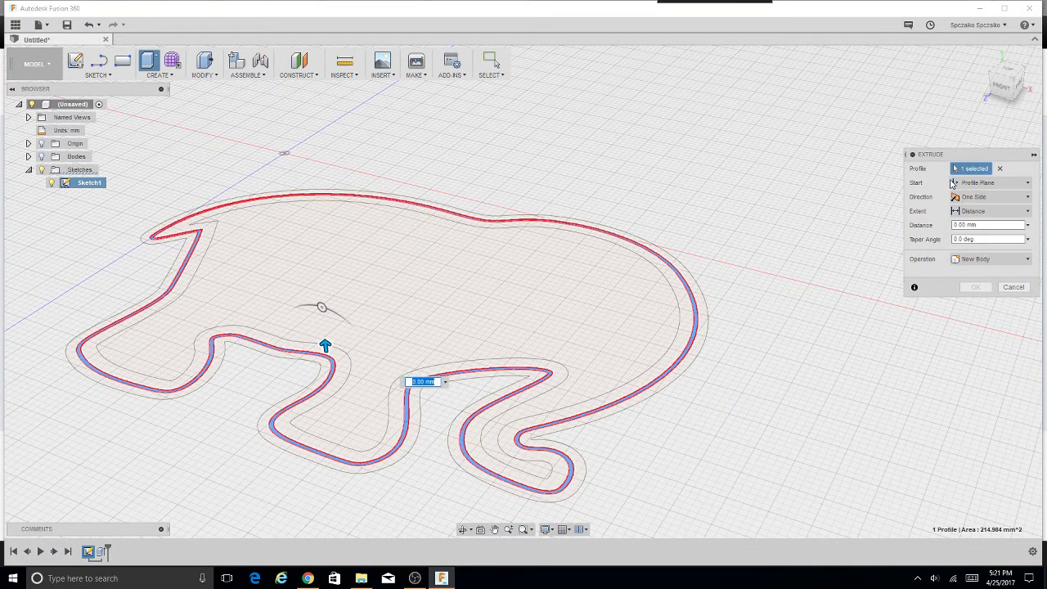
click(968, 226)
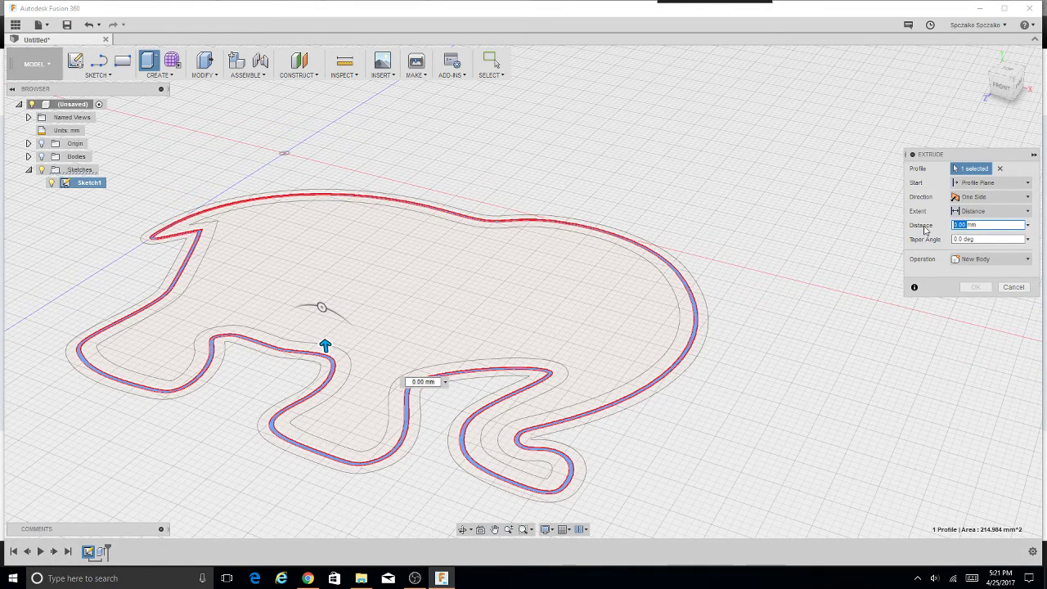
text(10)
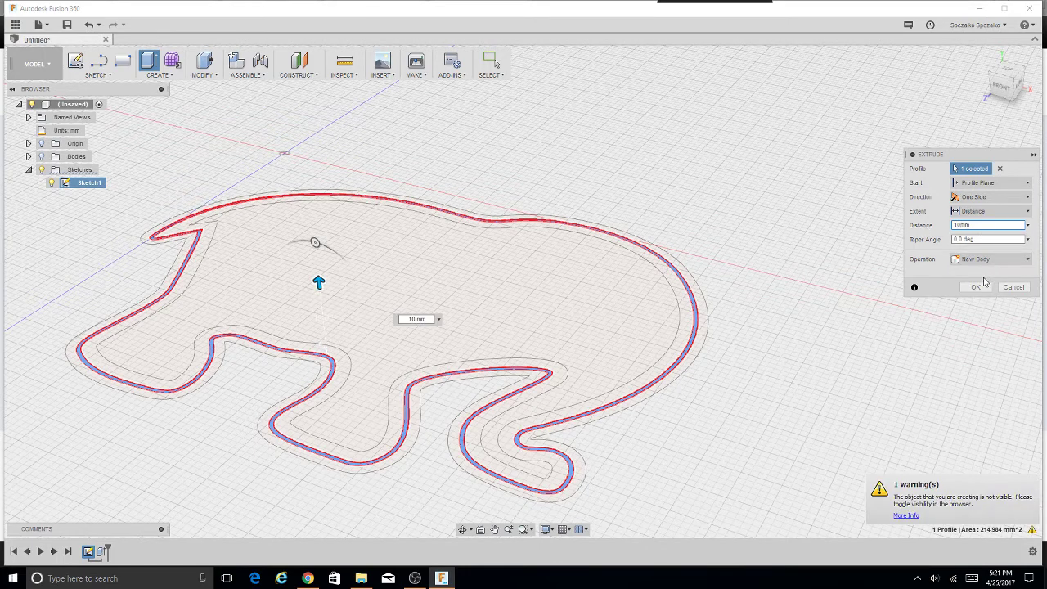
click(977, 288)
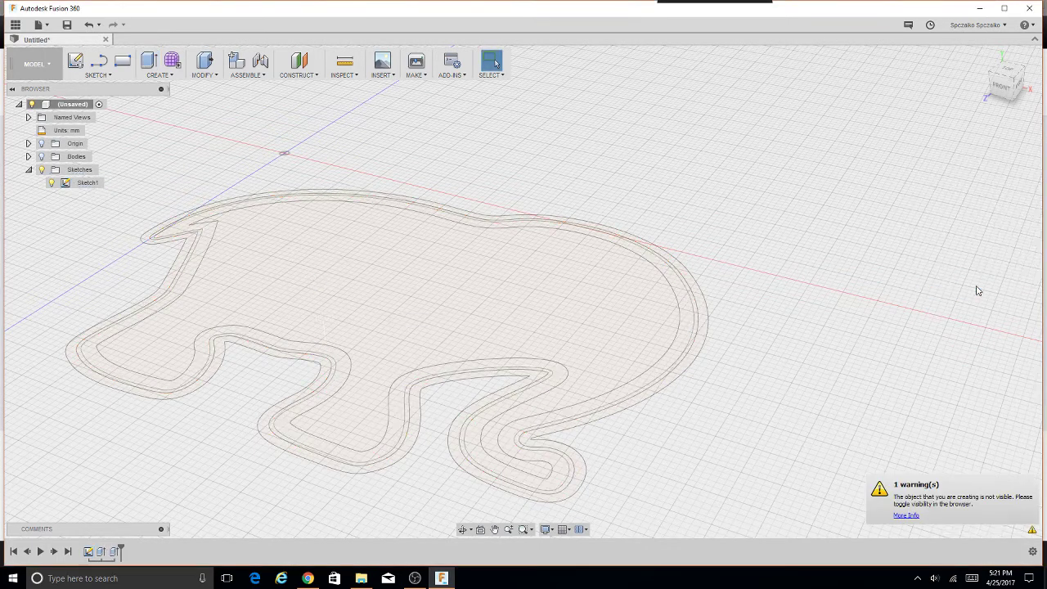
- Show the extruded bodies again and toggle Sketch1's visibility
click(40, 158)
click(41, 169)
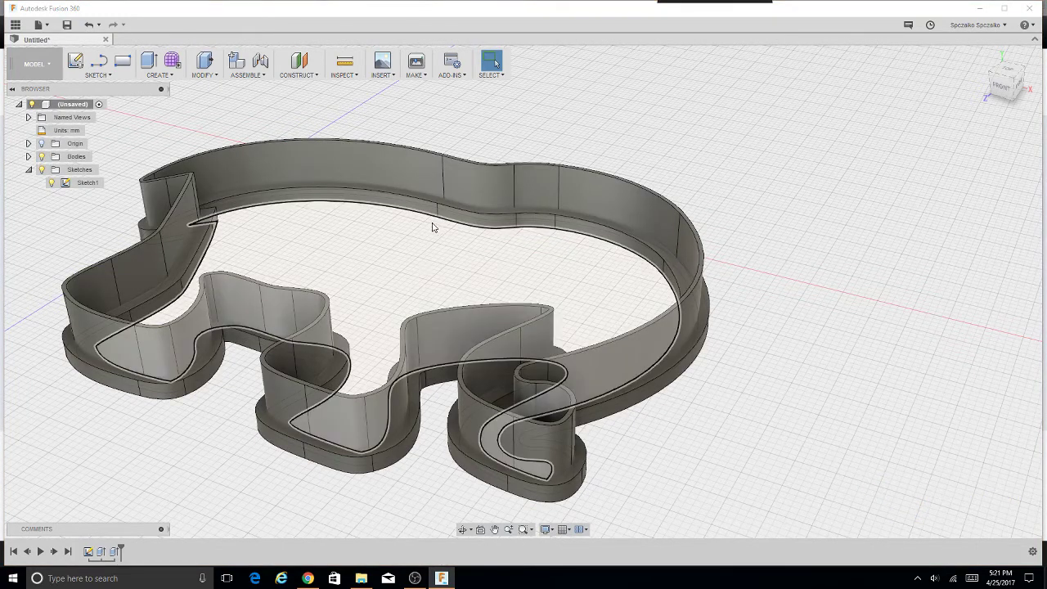
click(363, 247)
right_click(362, 248)
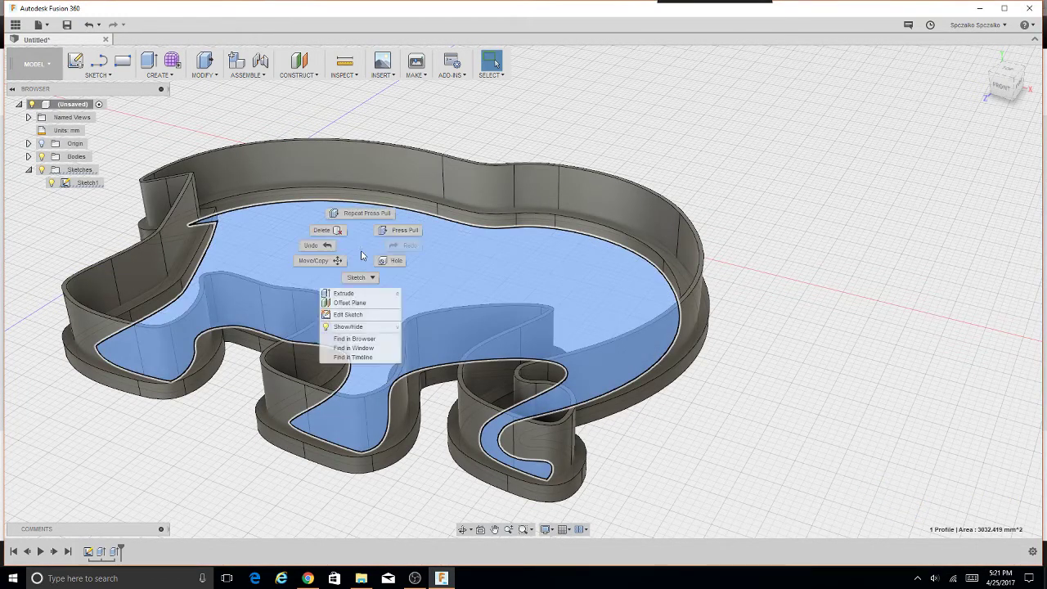
click(760, 183)
- Switch to a top view and window-select the entire elephant cookie cutter
mouse_move(1002, 81)
mouse_down()
mouse_move(1032, 102)
mouse_move(854, 205)
mouse_up()
scroll(579, 250, down, 2)
scroll(579, 245, down, 2)
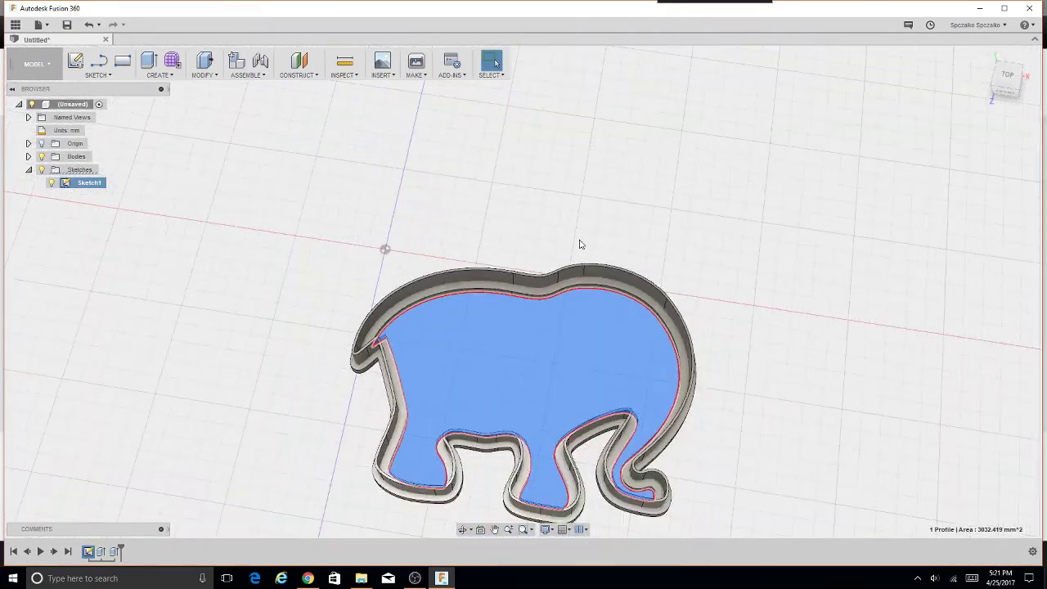
middle_drag(766, 334, 740, 249)
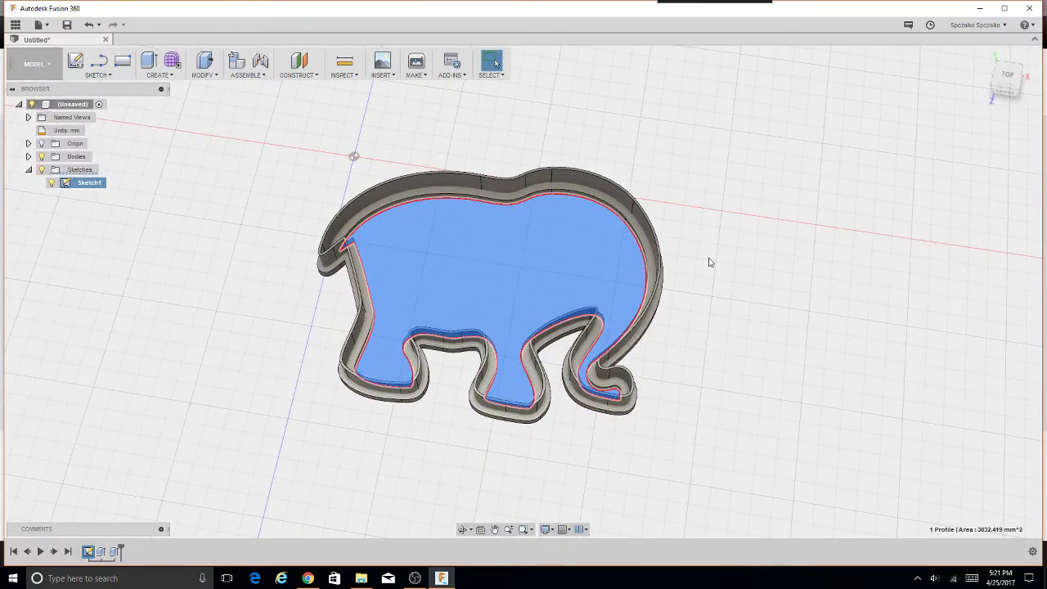
click(729, 260)
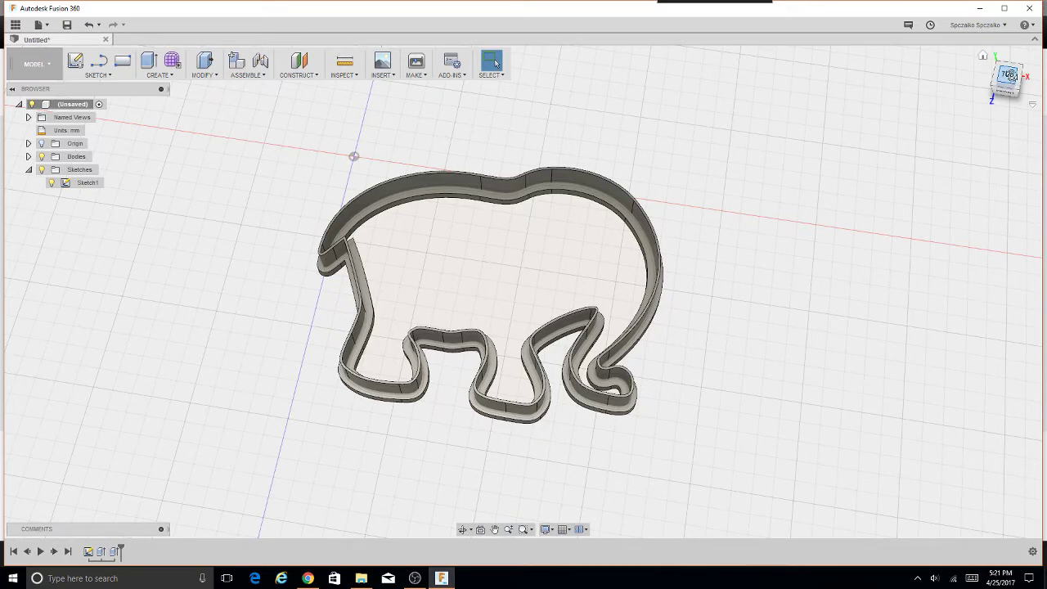
drag(1012, 80, 1021, 92)
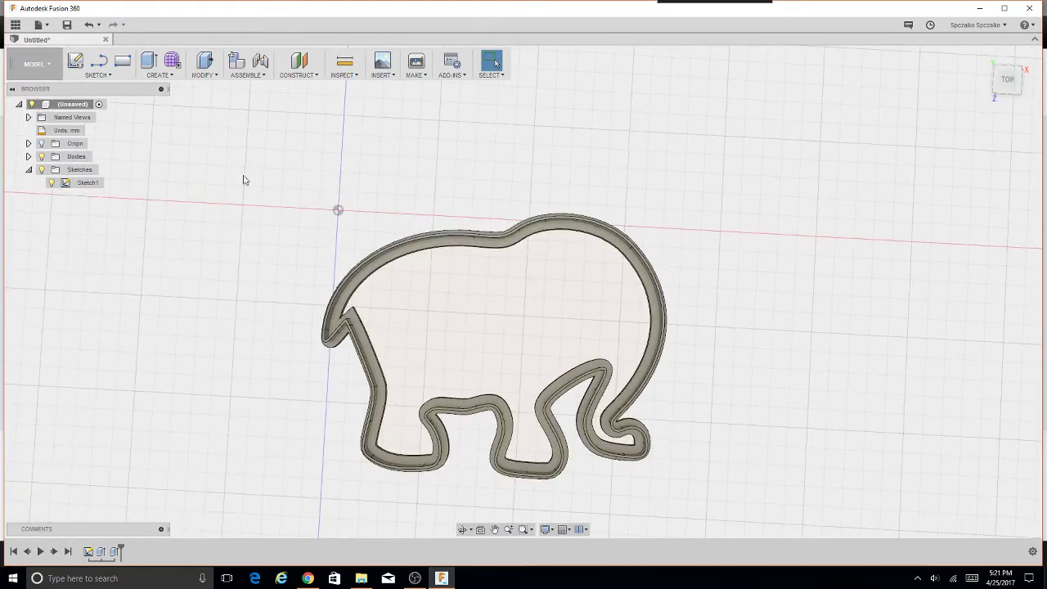
drag(243, 173, 769, 518)
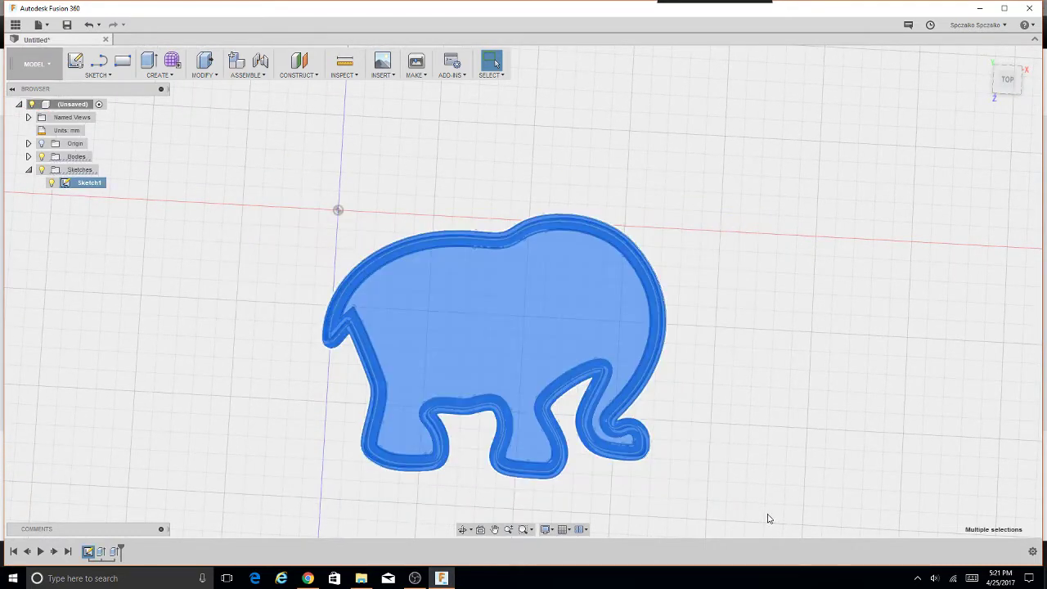
- Join the two elephant bodies with Combine into a new component, Component1:1
click(219, 77)
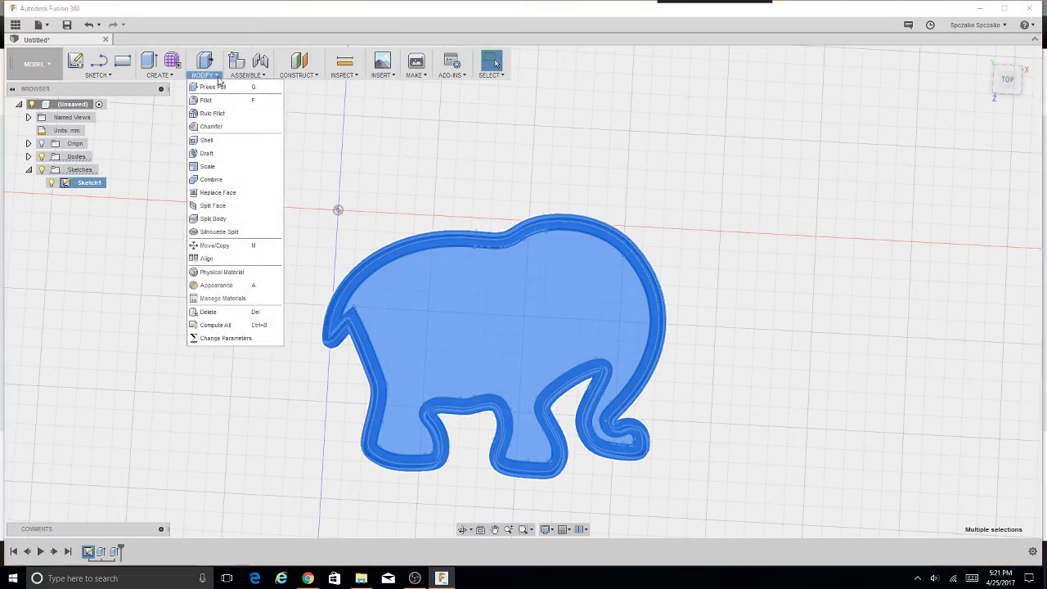
click(210, 179)
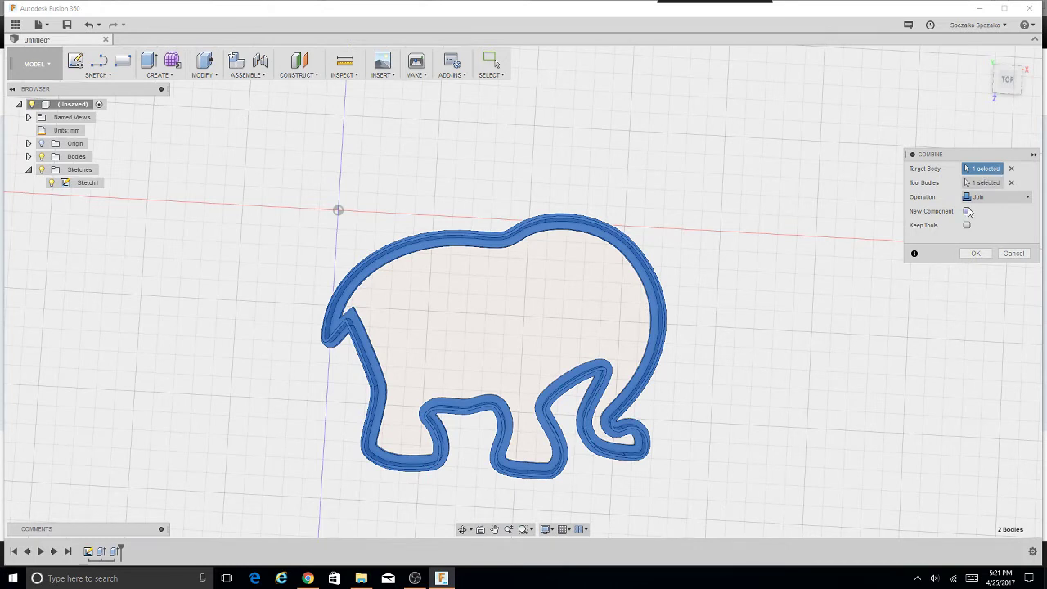
click(967, 211)
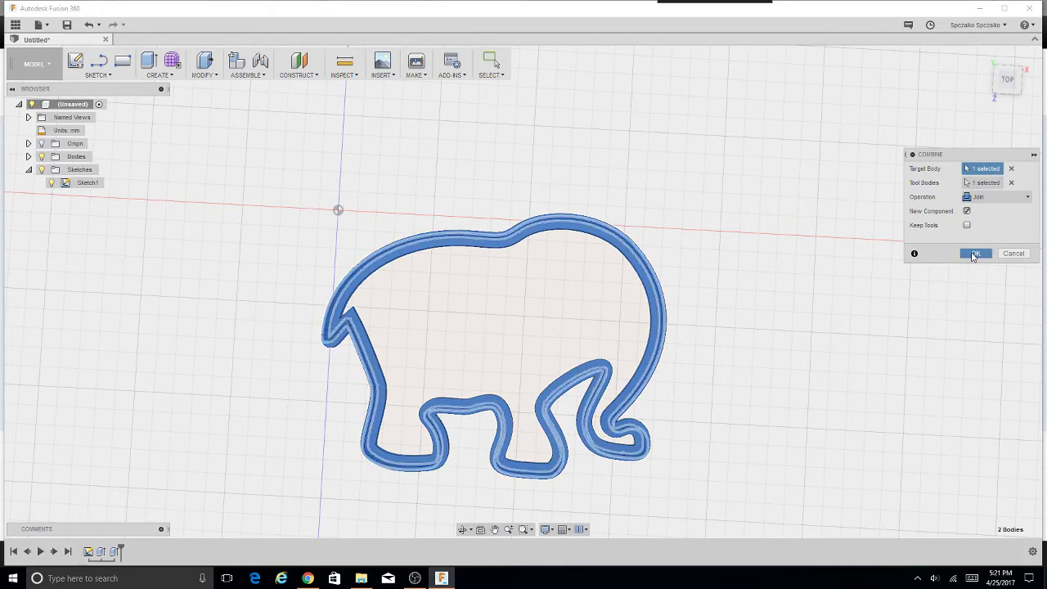
click(975, 254)
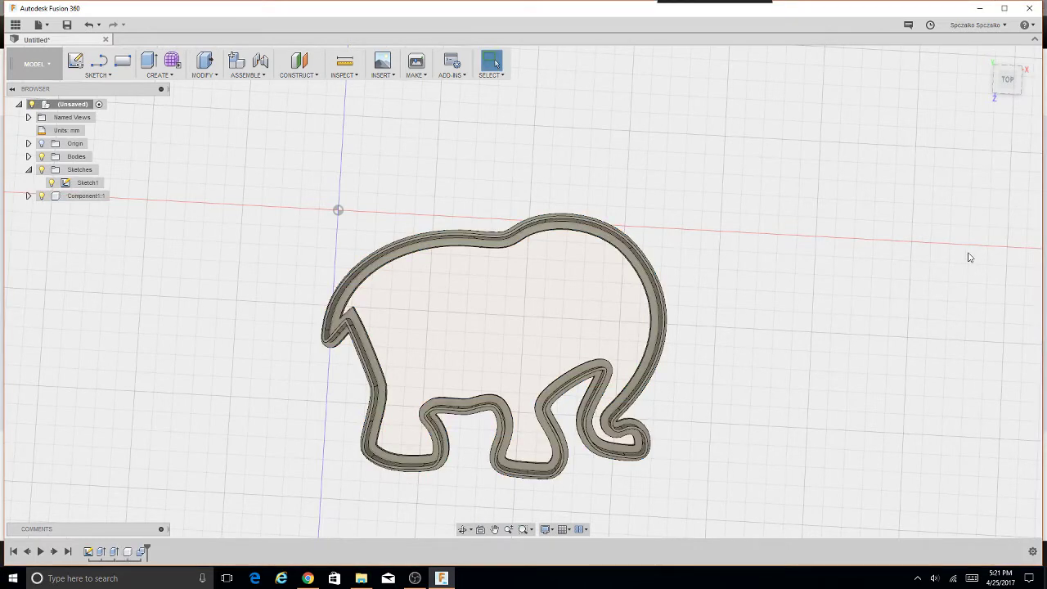
- Hide the original bodies and sketches, then select Component1:1
click(41, 157)
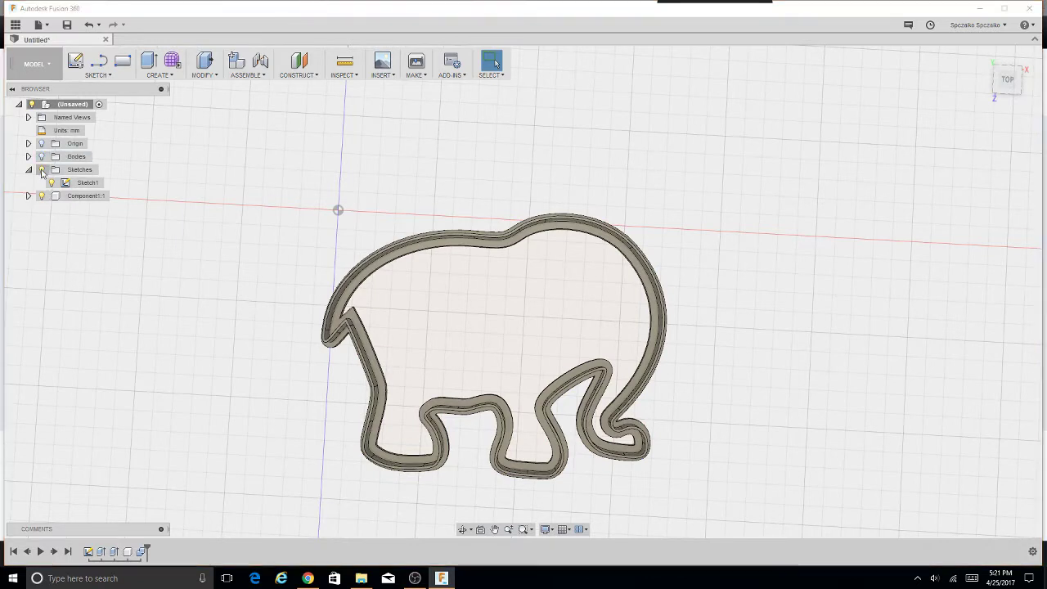
click(42, 171)
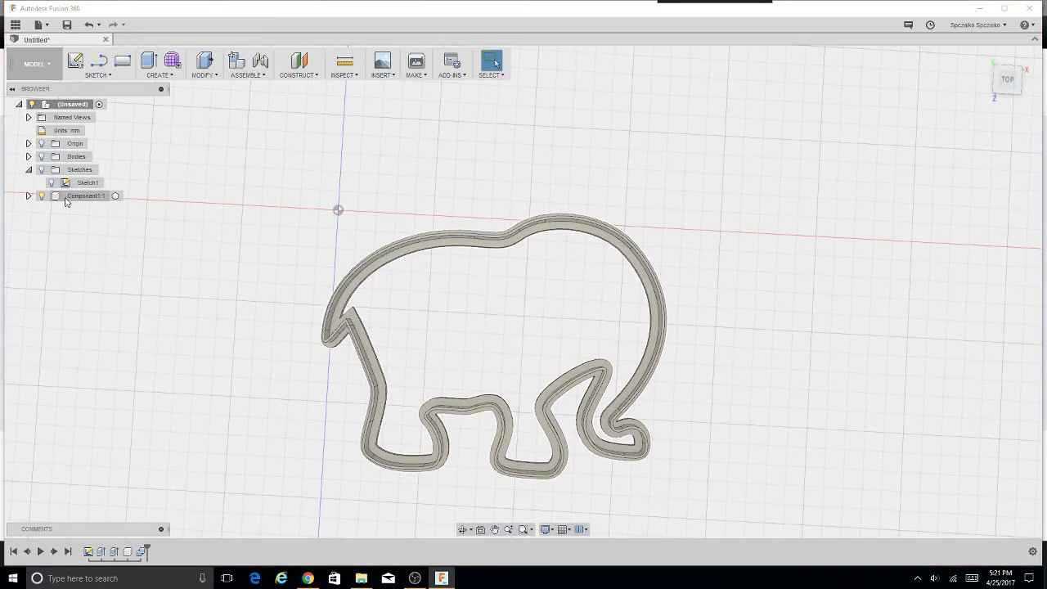
click(68, 199)
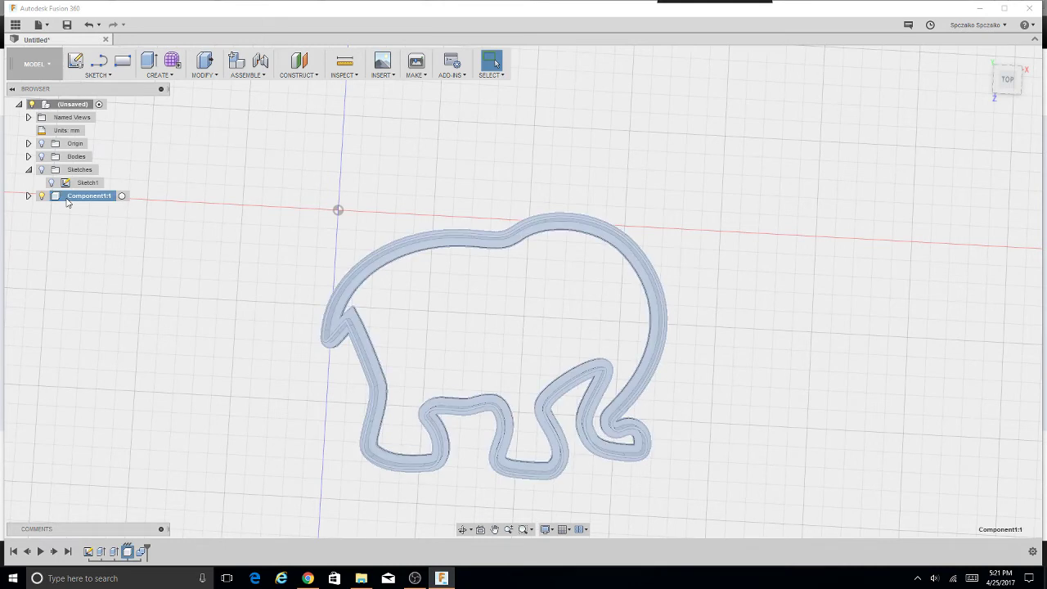
- Export Component1:1 as Elephant.stl via 3D Print, without sending it to a print utility
click(424, 78)
click(423, 89)
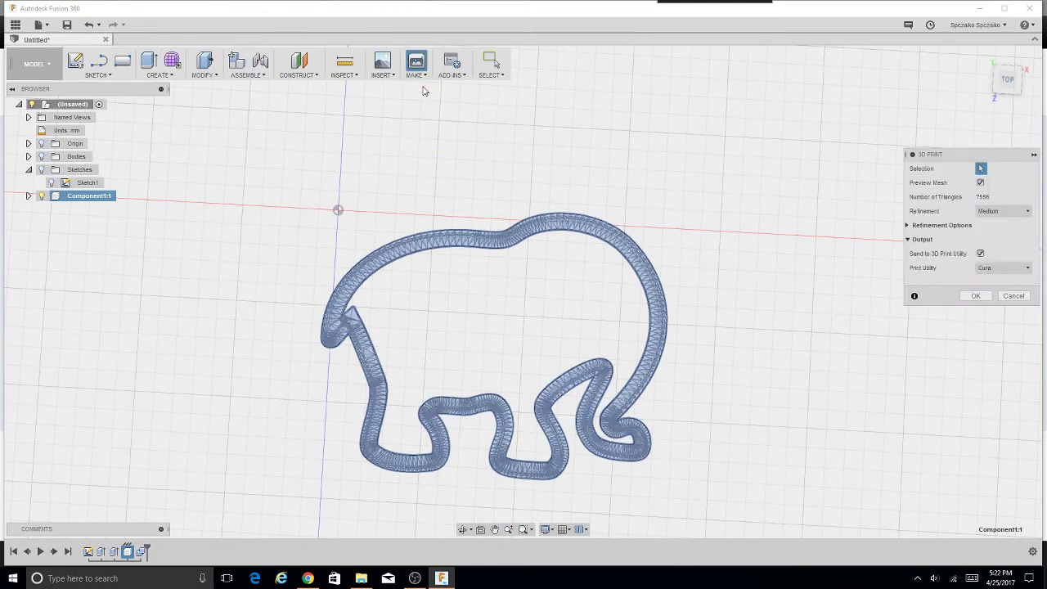
click(980, 253)
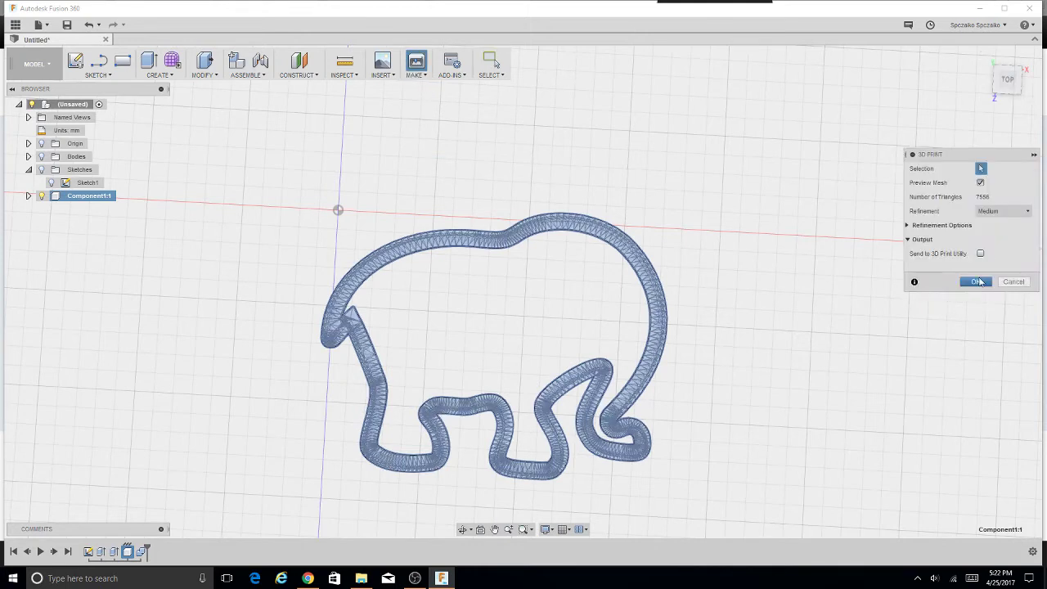
click(979, 282)
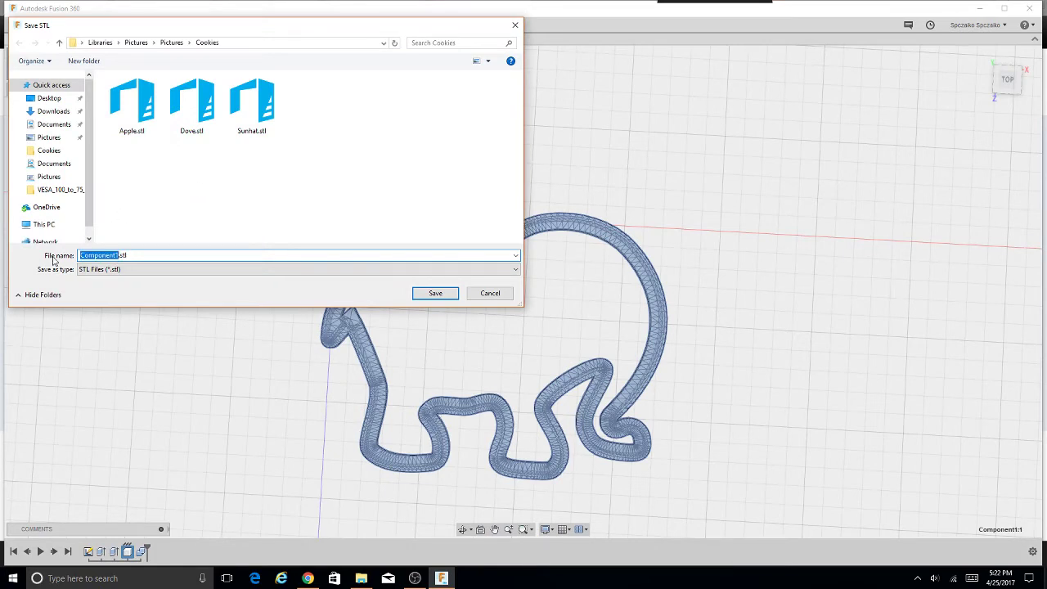
text(Elepha)
key(Return)
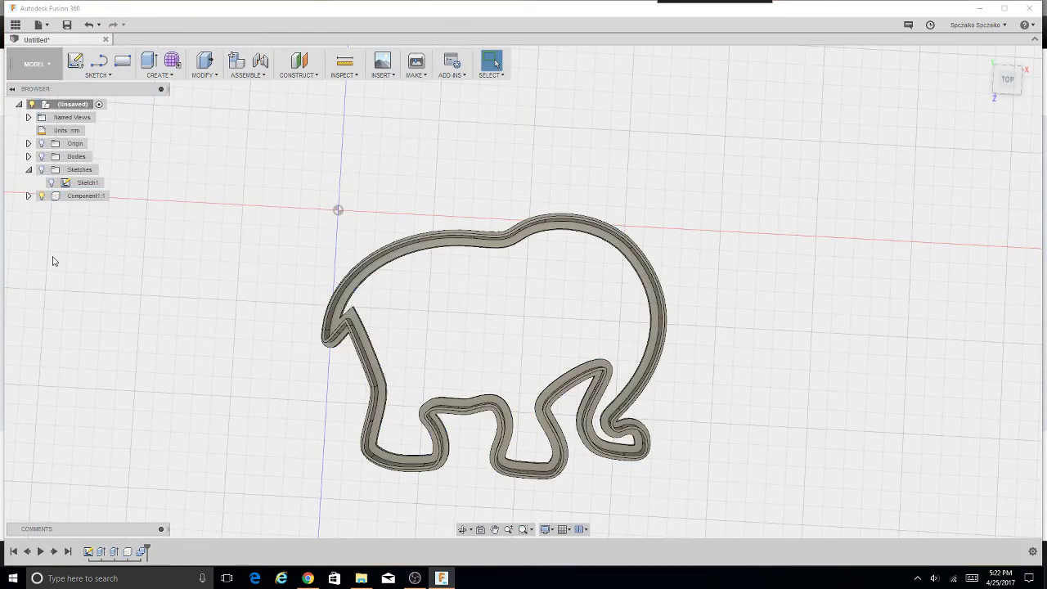
click(94, 579)
- Launch Cura 2.3.1 by searching for 'cura' in Windows search
text(cura)
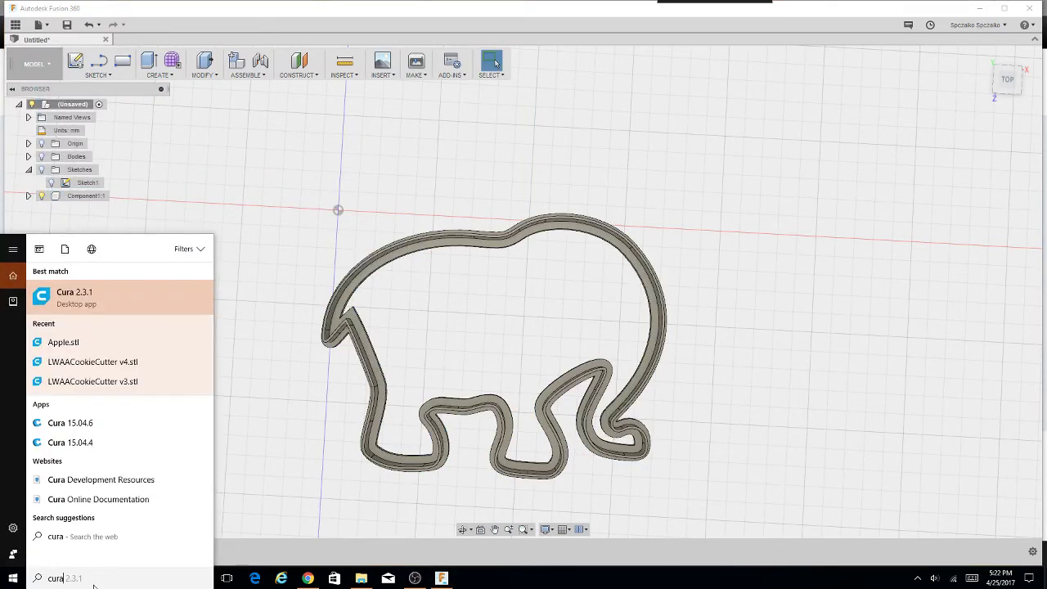
key(Return)
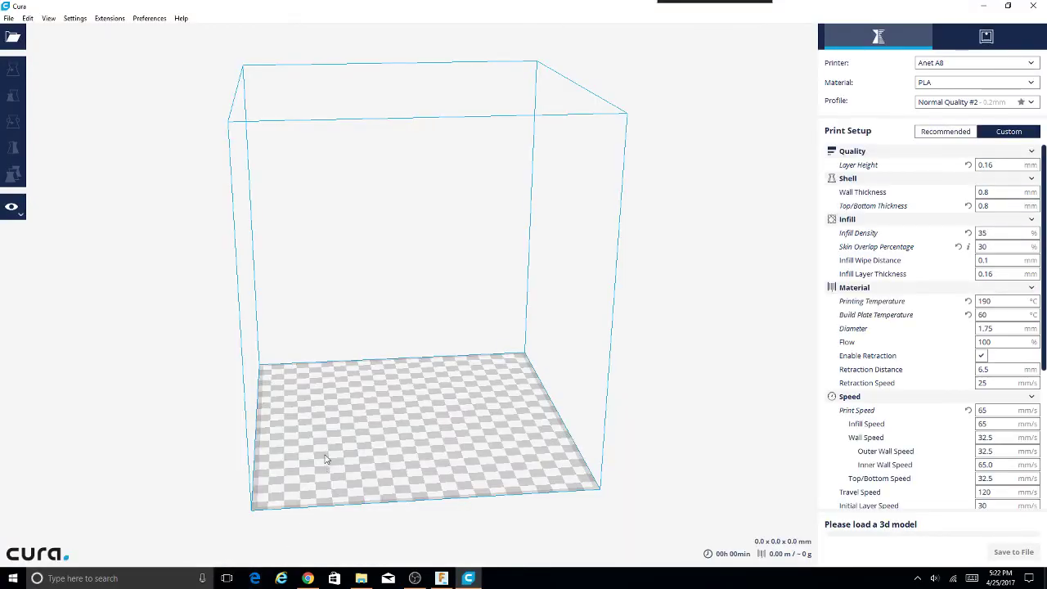
- Open Elephant.stl from the Pictures > Cookies folder onto Cura's build plate
right_drag(452, 425, 434, 467)
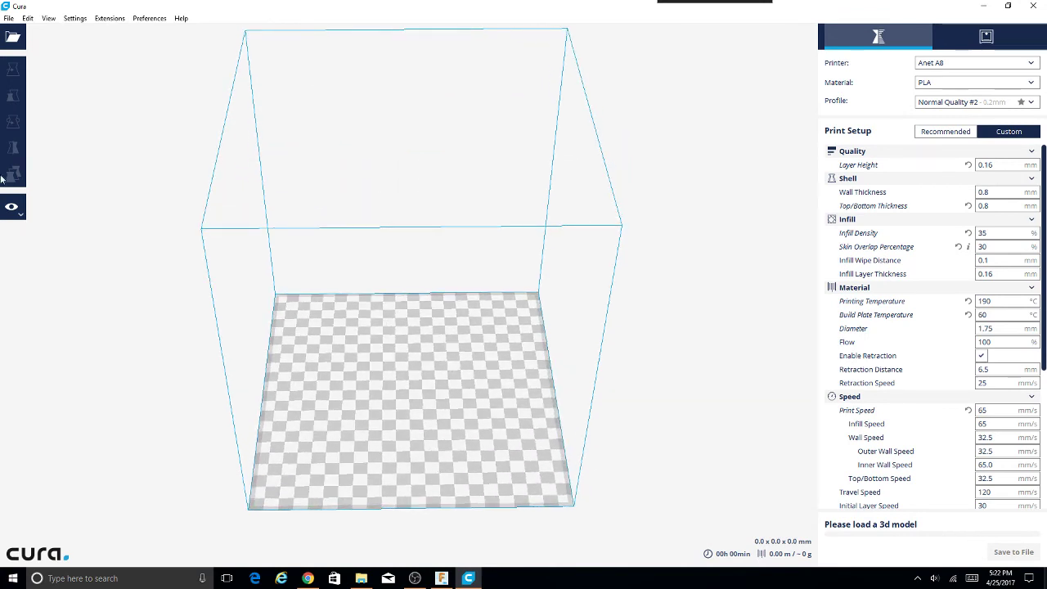
click(12, 39)
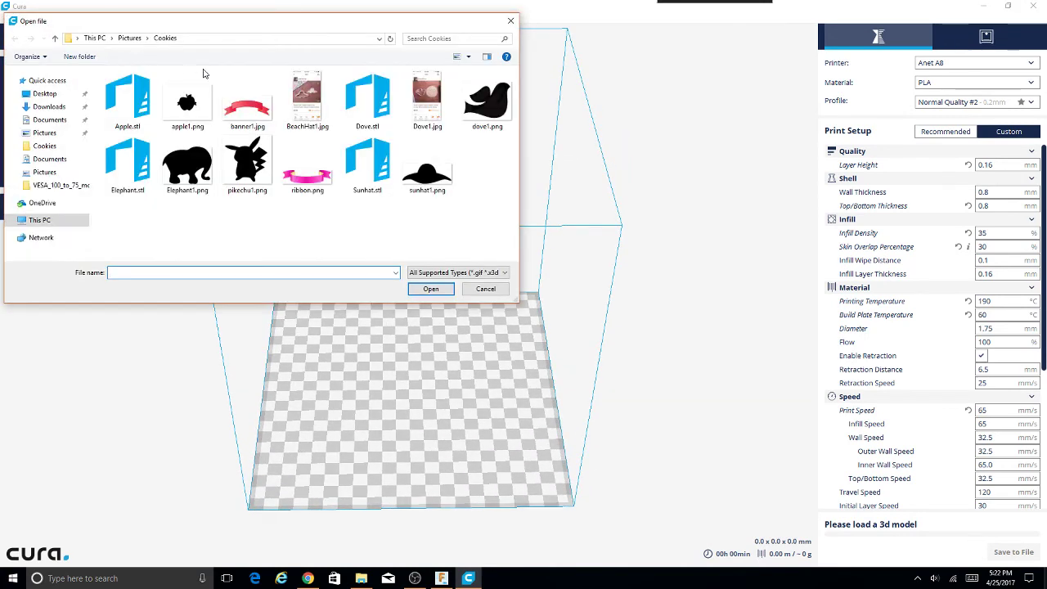
double_click(130, 168)
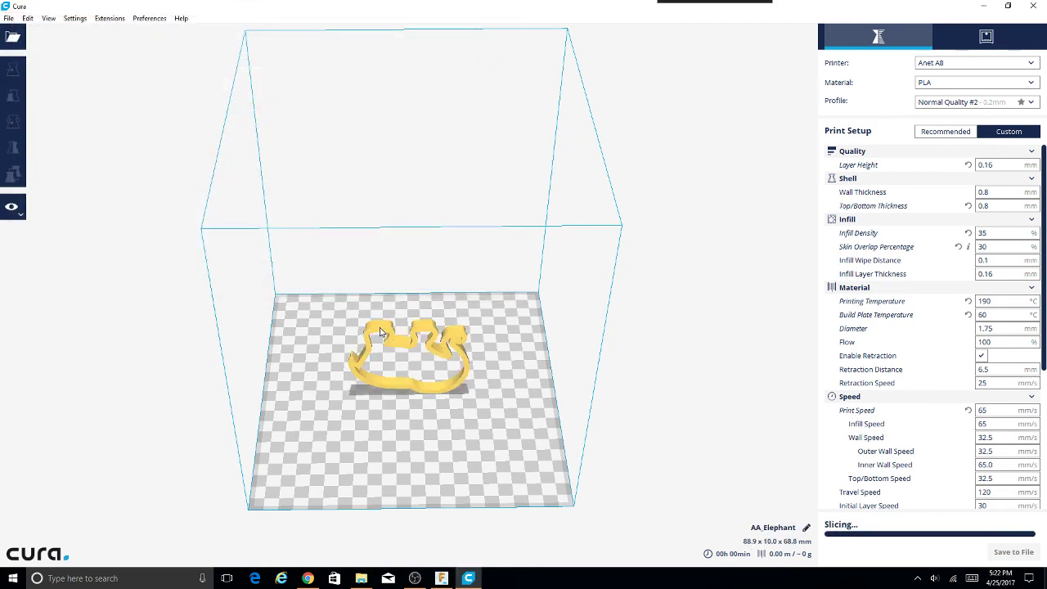
- Rotate the elephant cutter to lie flat at 88.9 x 68.8 x 10.0 mm, then deselect it
click(14, 123)
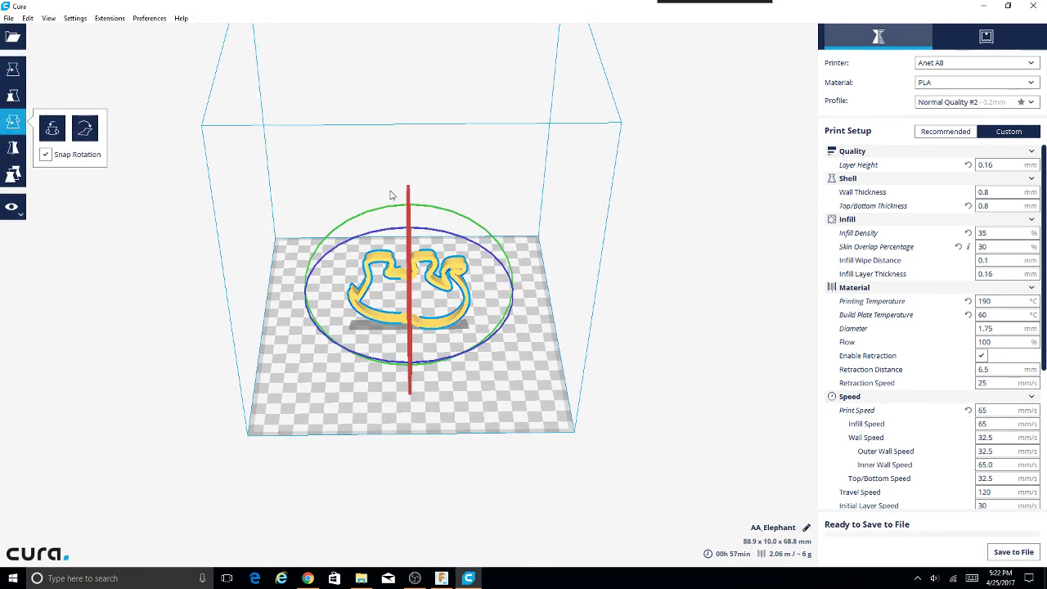
mouse_move(476, 382)
right_down()
mouse_move(657, 335)
mouse_move(683, 345)
right_up()
drag(471, 210, 527, 368)
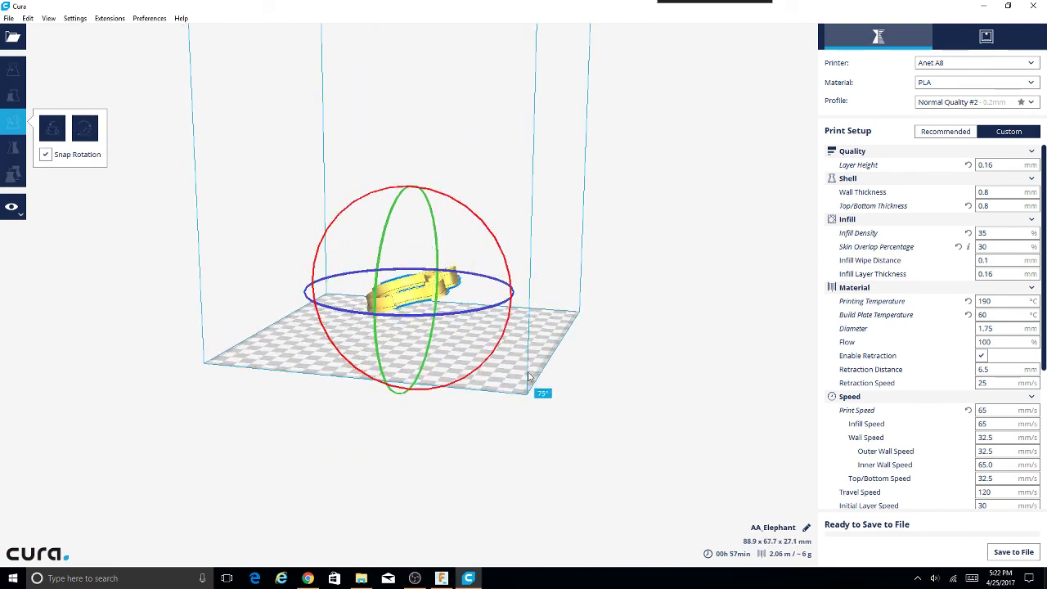
drag(528, 368, 528, 393)
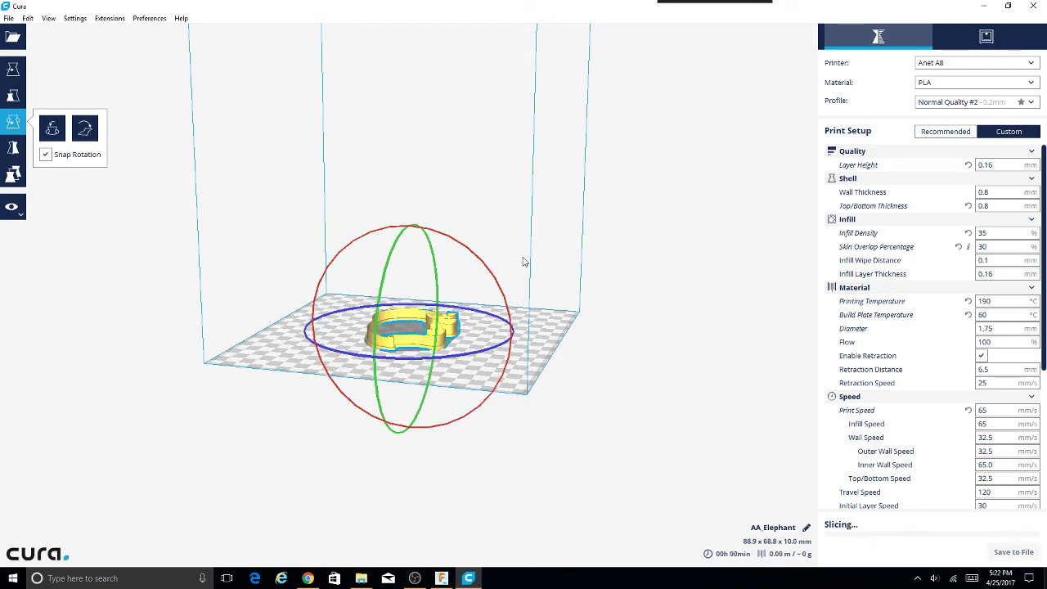
click(518, 172)
- Orbit and zoom in to a top-down view of the build plate
right_drag(518, 172, 409, 278)
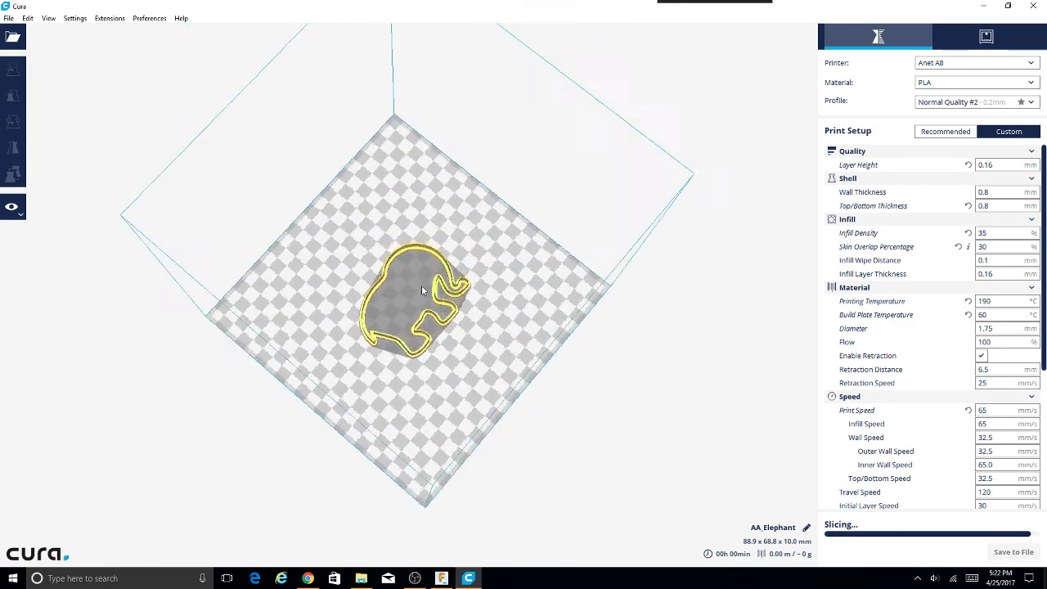
scroll(409, 276, up, 2)
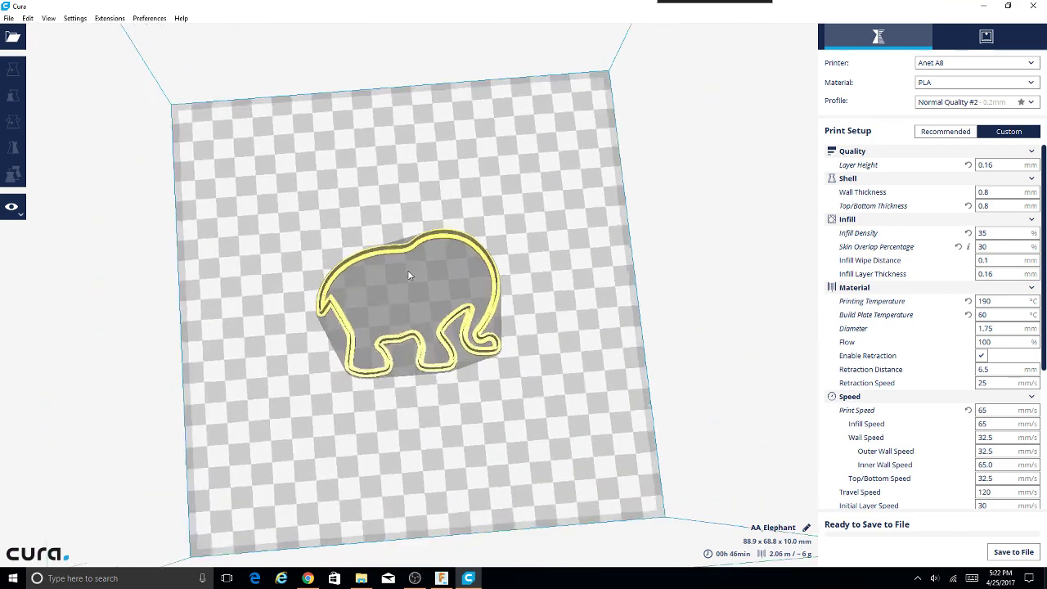
scroll(409, 266, up, 2)
scroll(409, 260, up, 2)
scroll(409, 260, up, 2)
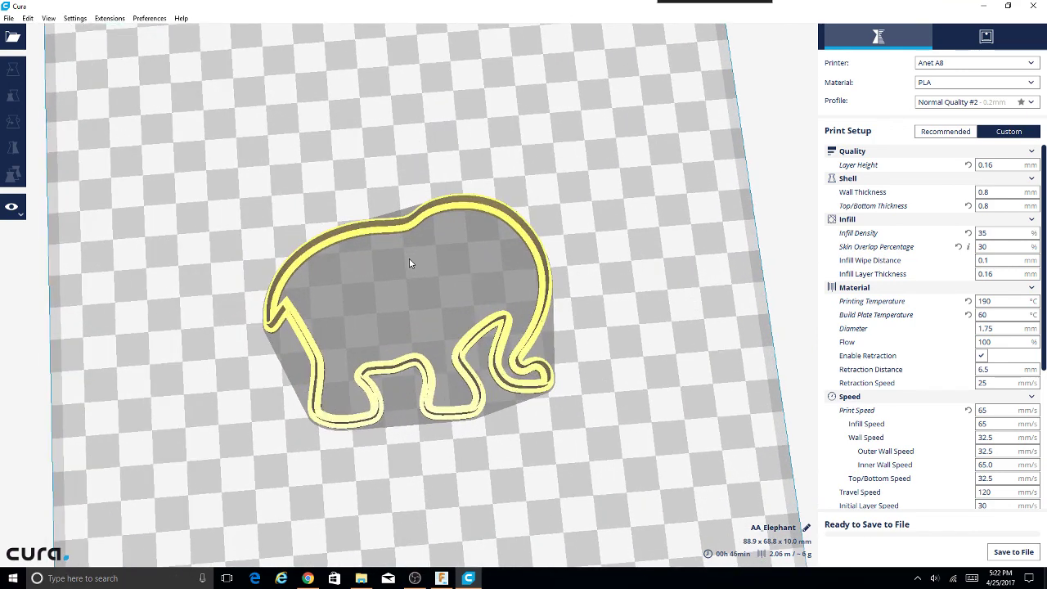